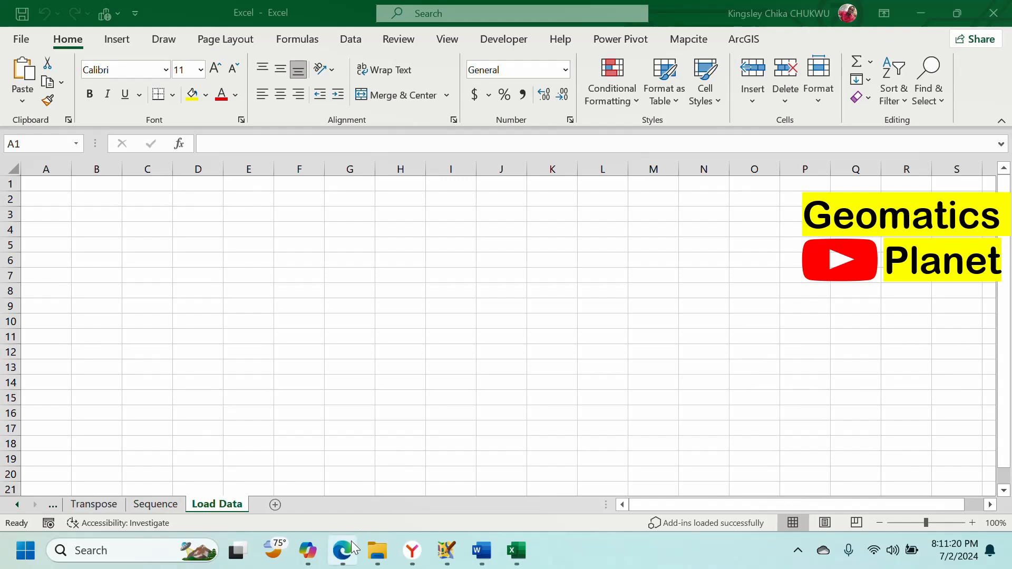
Step: In Edge, review Bing's Nigeria states and population results with the Wikipedia table preview, selecting the query text
left_click(342, 551)
scroll(383, 345, "down", 5)
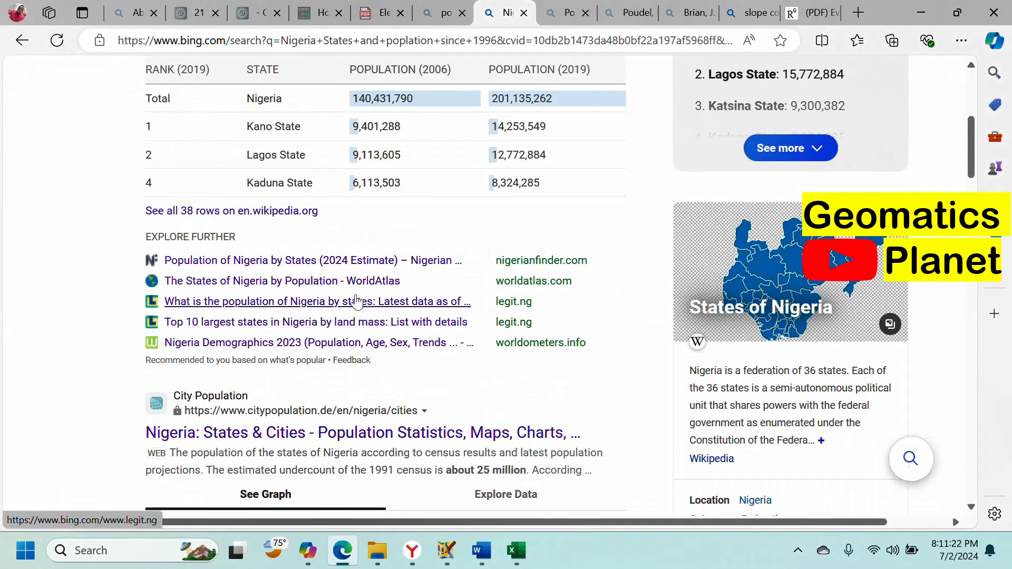
scroll(296, 214, "up", 5)
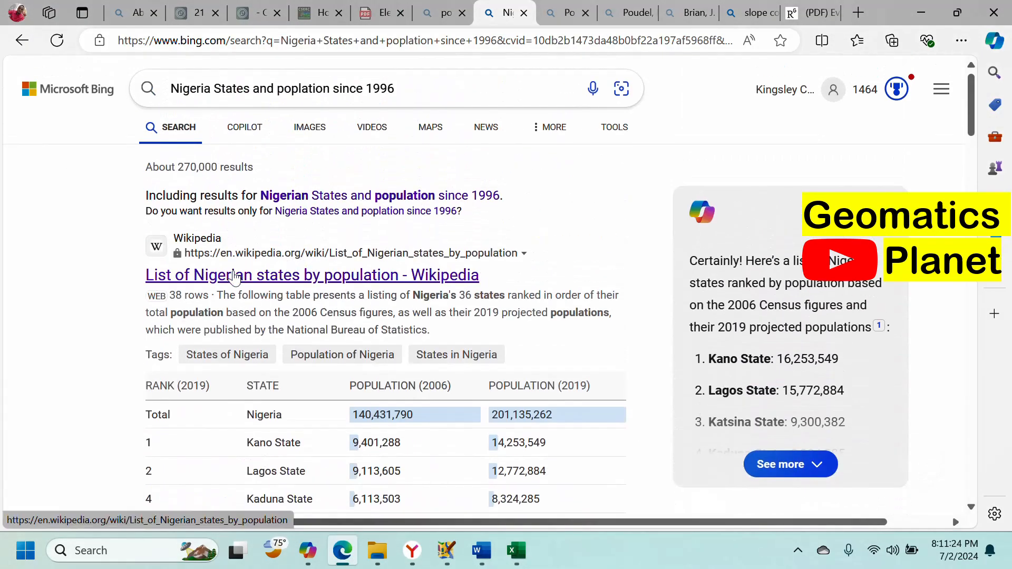
scroll(497, 302, "down", 1)
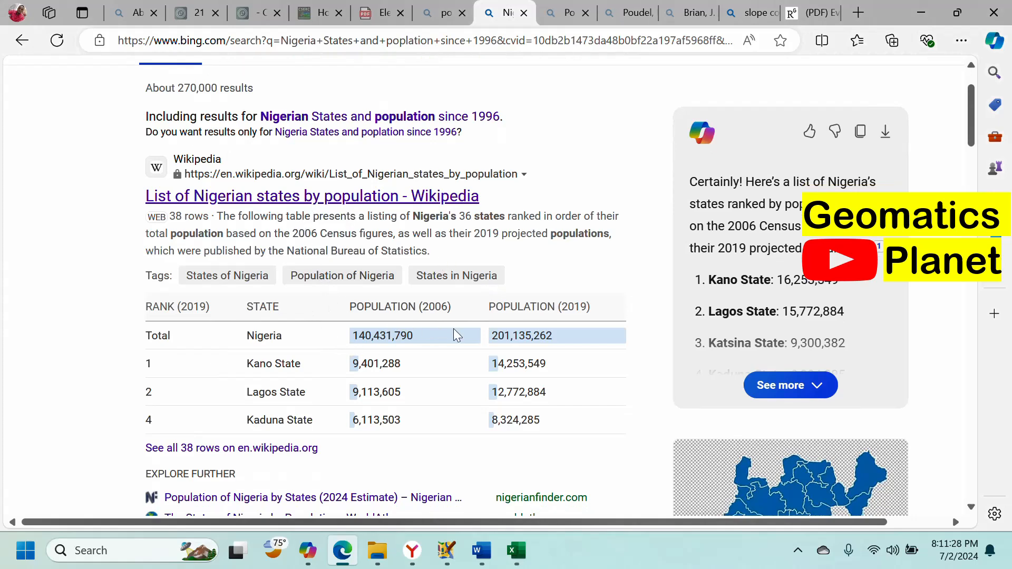
scroll(528, 338, "down", 1)
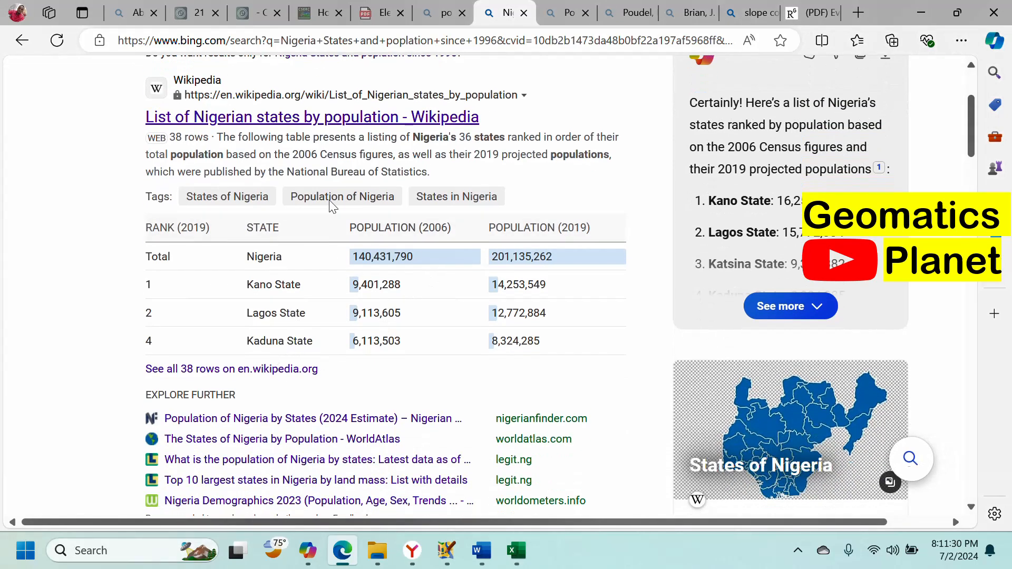
scroll(332, 190, "up", 3)
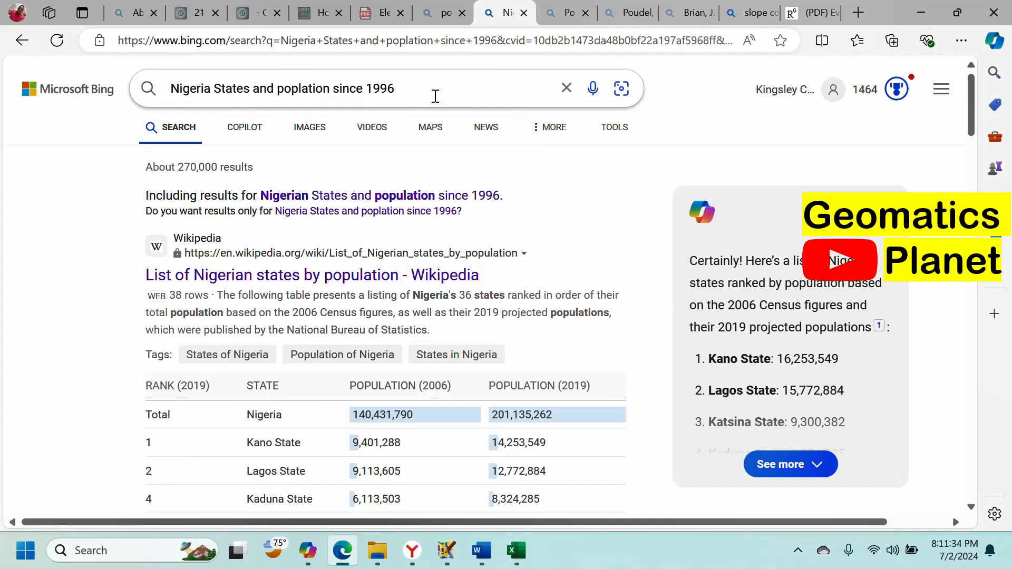
left_click_drag(436, 96, 183, 99)
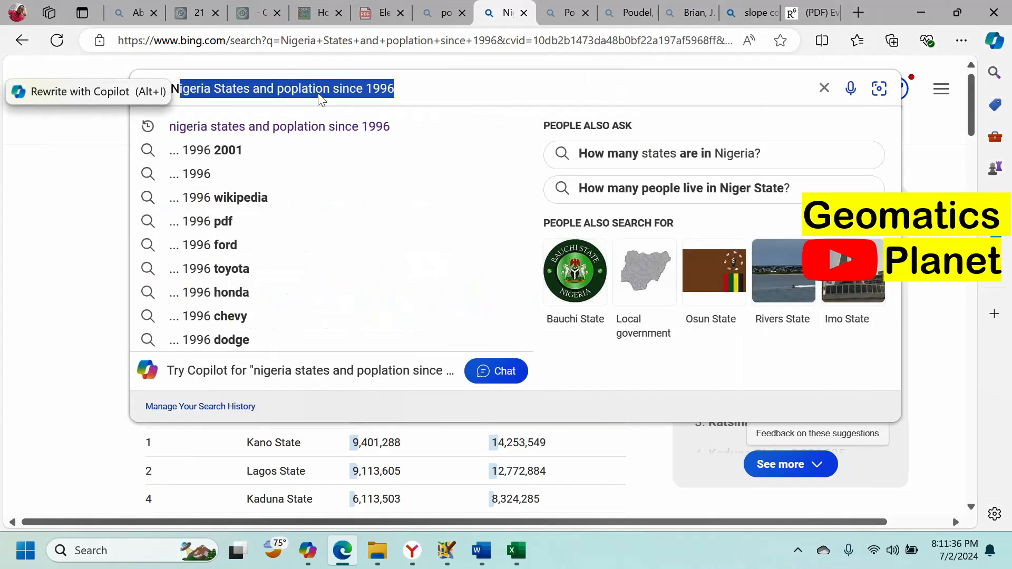
scroll(411, 289, "down", 3)
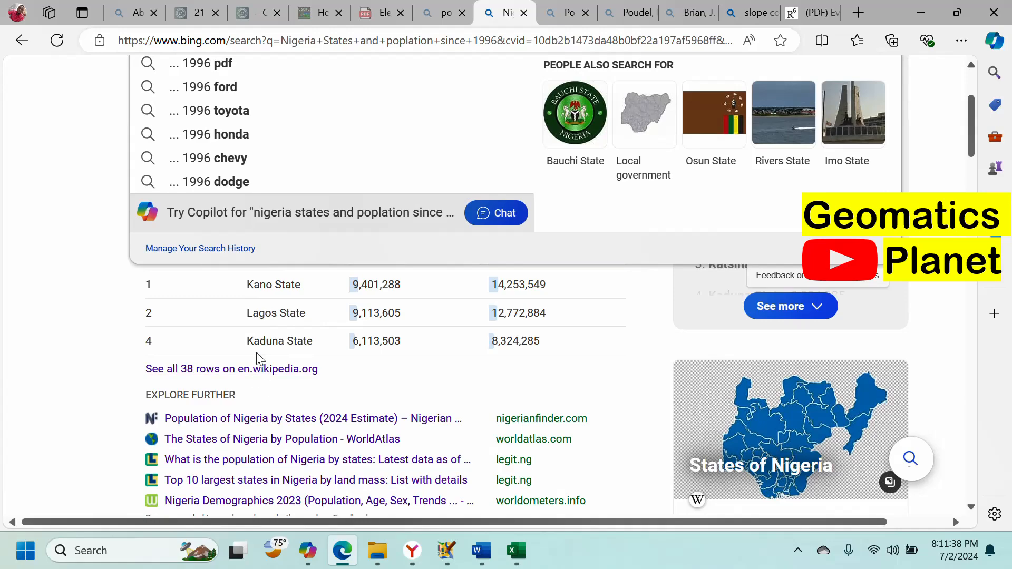
Step: Open Wikipedia's List of Nigerian states by population and scroll through its states table
left_click(268, 369)
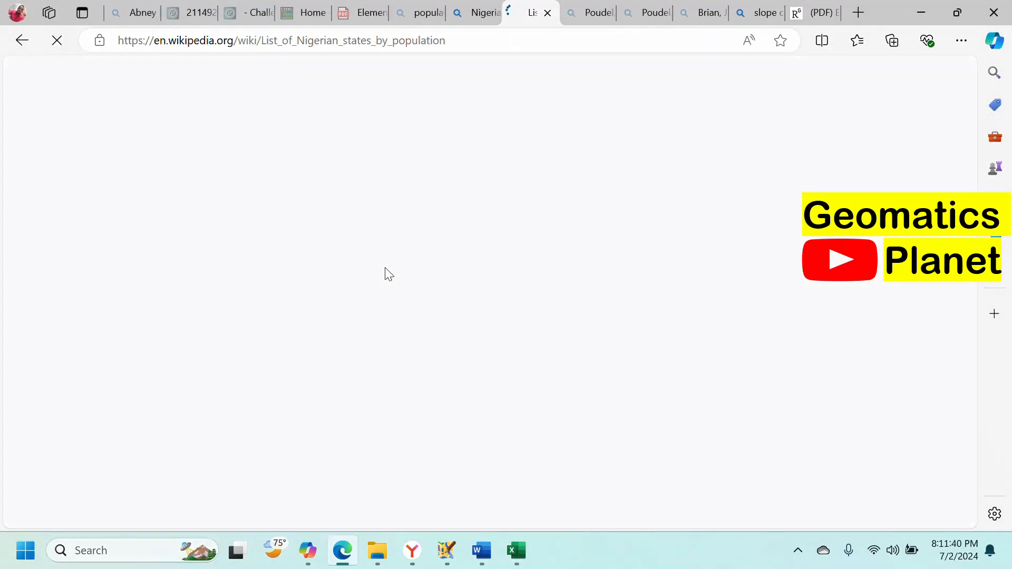
scroll(379, 269, "down", 6)
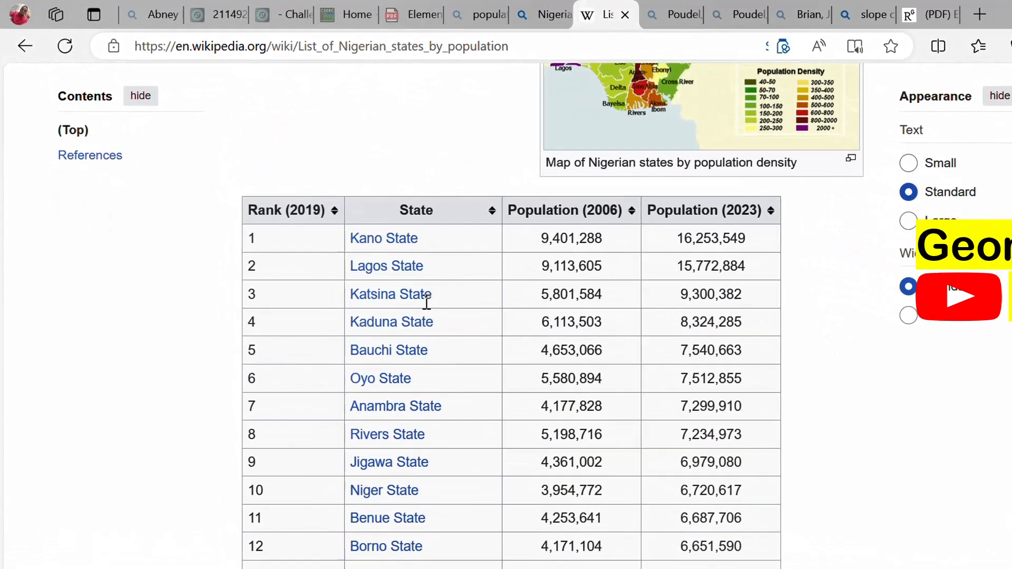
scroll(457, 312, "down", 15)
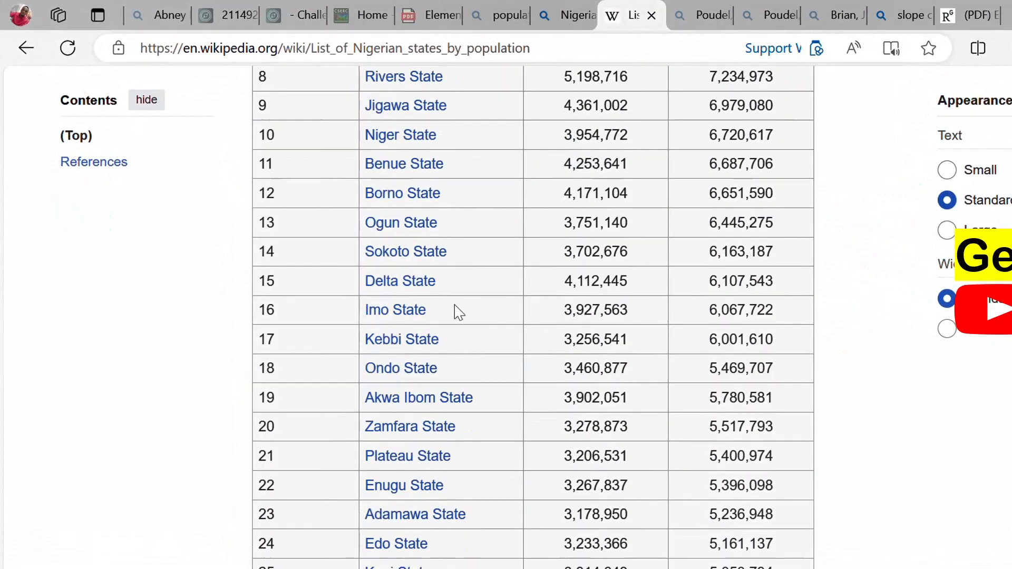
scroll(461, 305, "up", 4)
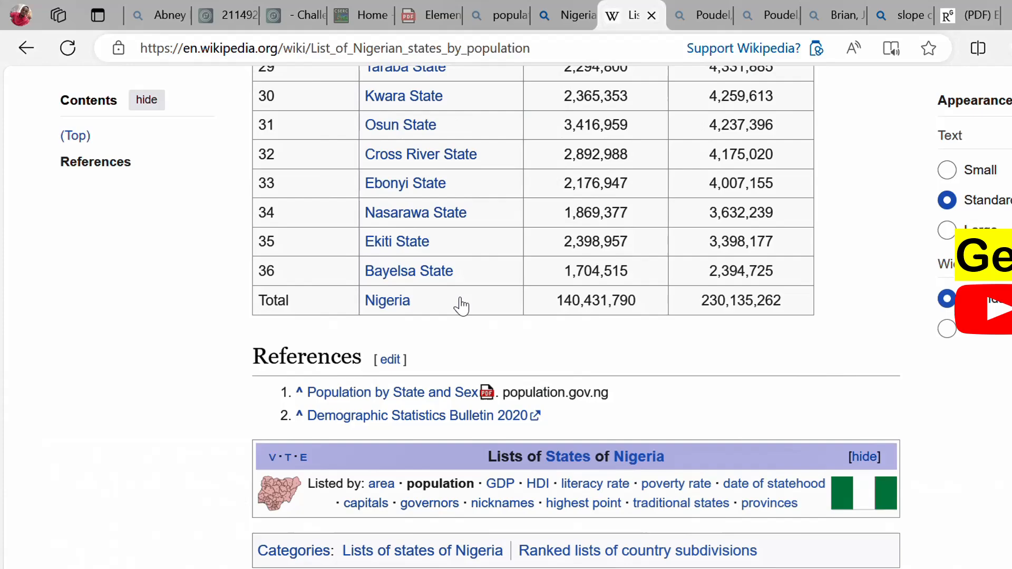
scroll(461, 306, "up", 15)
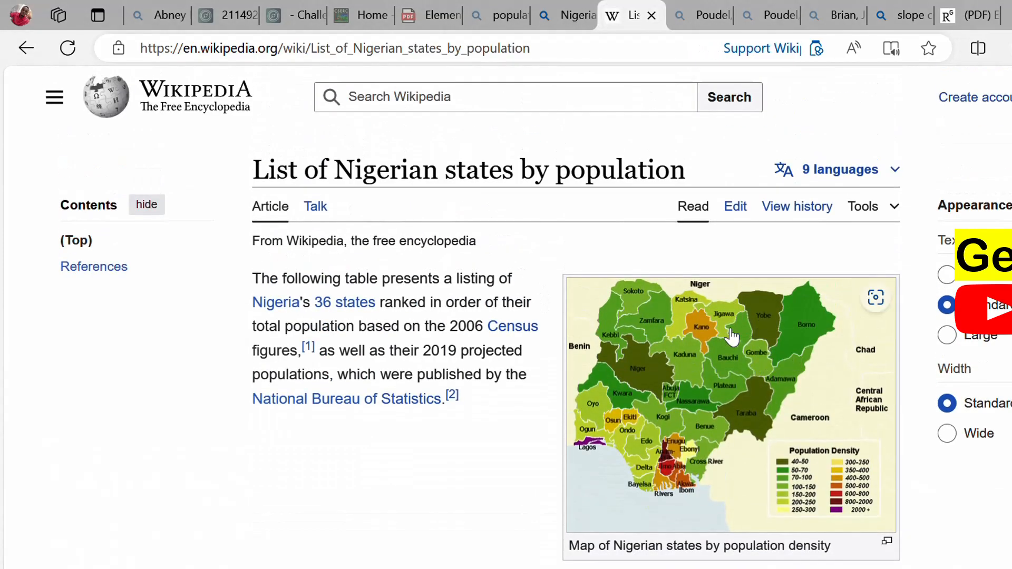
scroll(731, 337, "down", 2)
scroll(520, 226, "up", 2)
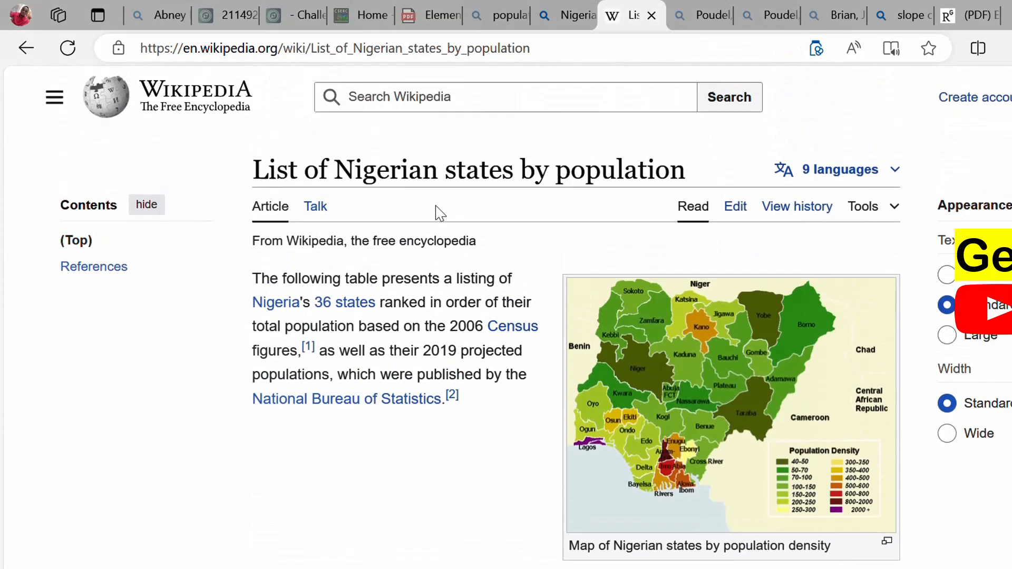
scroll(474, 226, "down", 7)
scroll(487, 233, "down", 1)
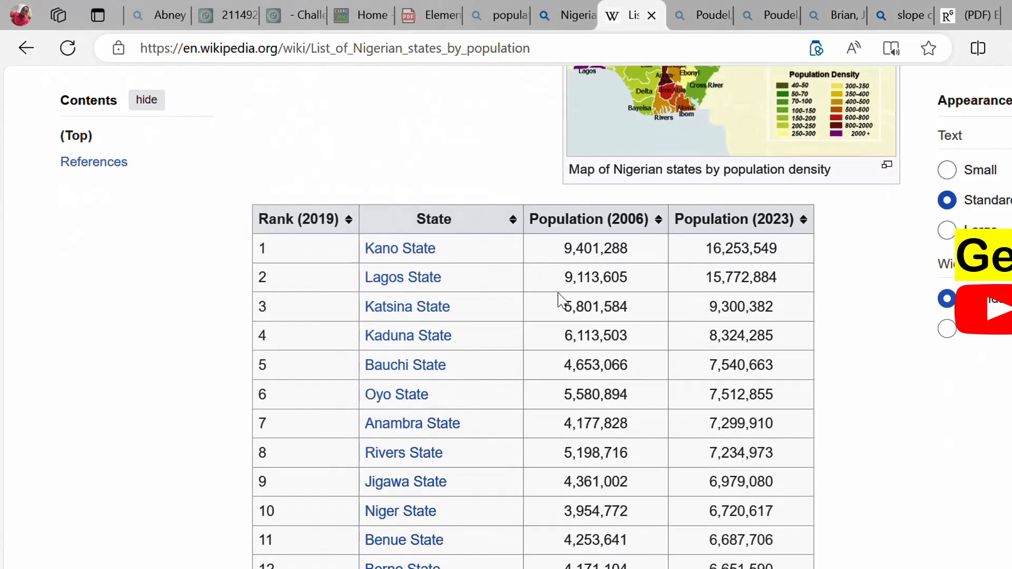
left_click_drag(247, 196, 749, 537)
scroll(448, 266, "up", 3)
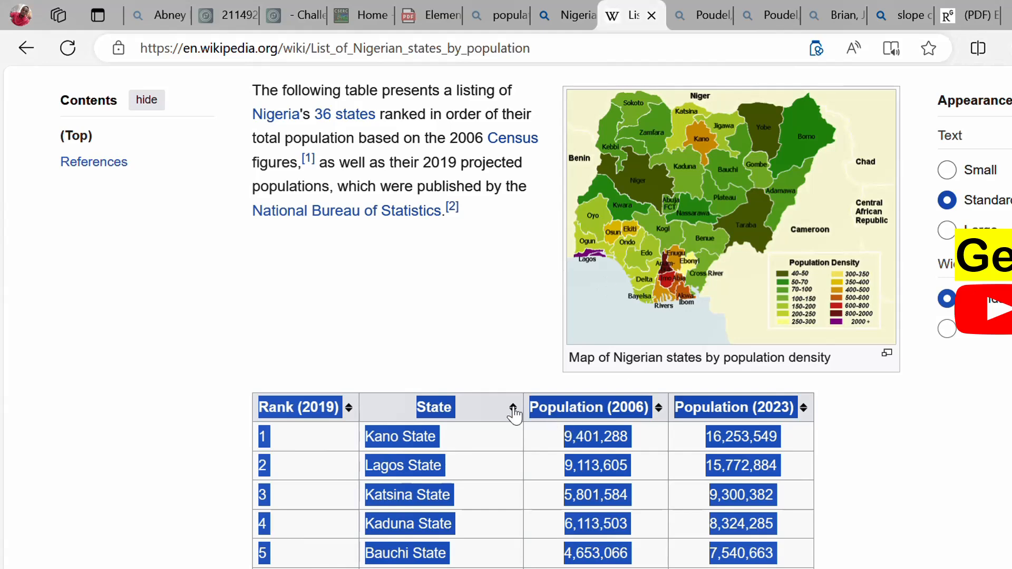
scroll(515, 406, "down", 3)
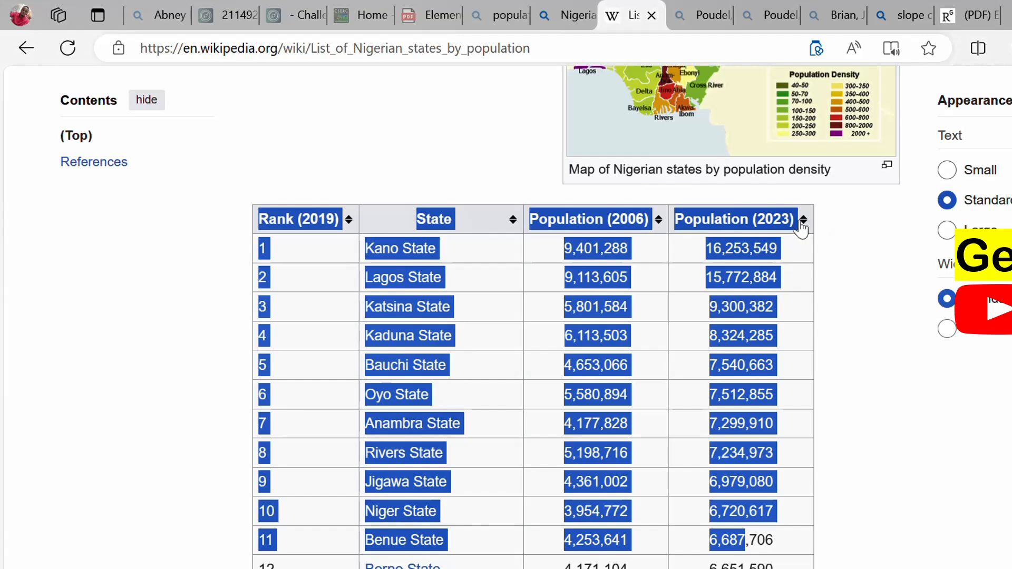
Step: Clear the table selection, scroll back to the top and select the article's URL
left_click(828, 224)
scroll(821, 243, "down", 15)
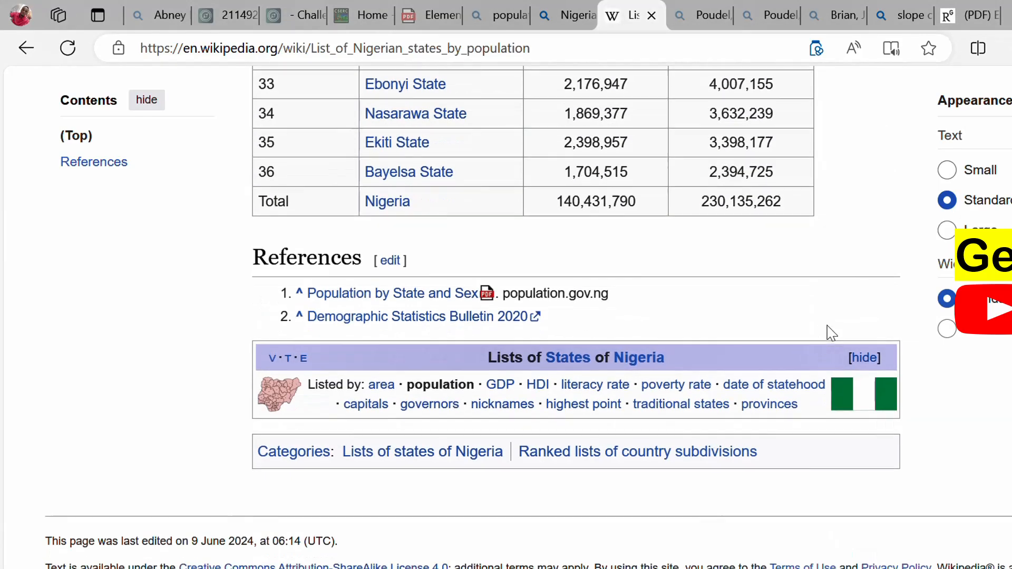
scroll(822, 337, "up", 8)
scroll(812, 321, "up", 7)
scroll(685, 311, "down", 7)
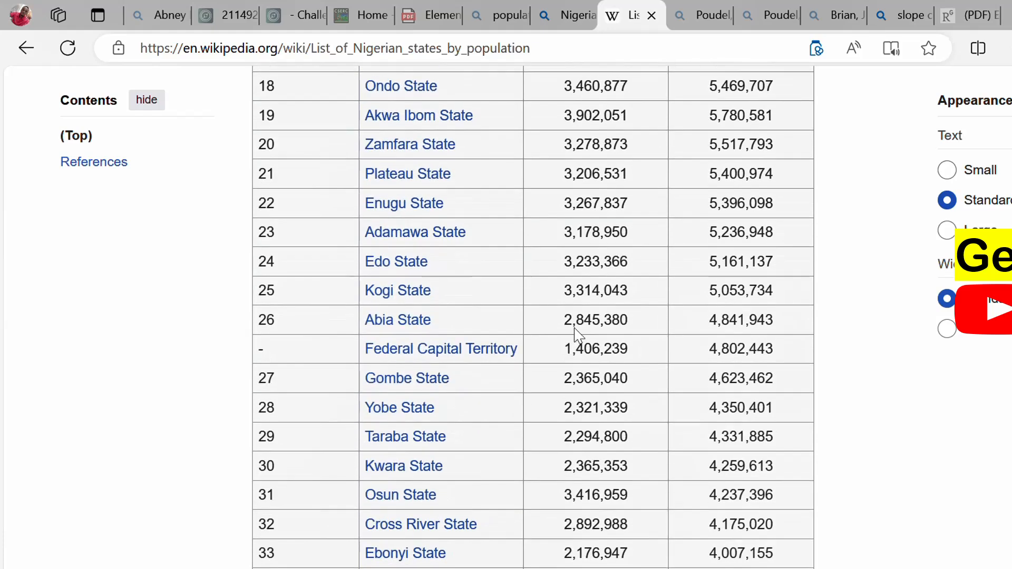
scroll(686, 331, "up", 9)
scroll(685, 324, "up", 5)
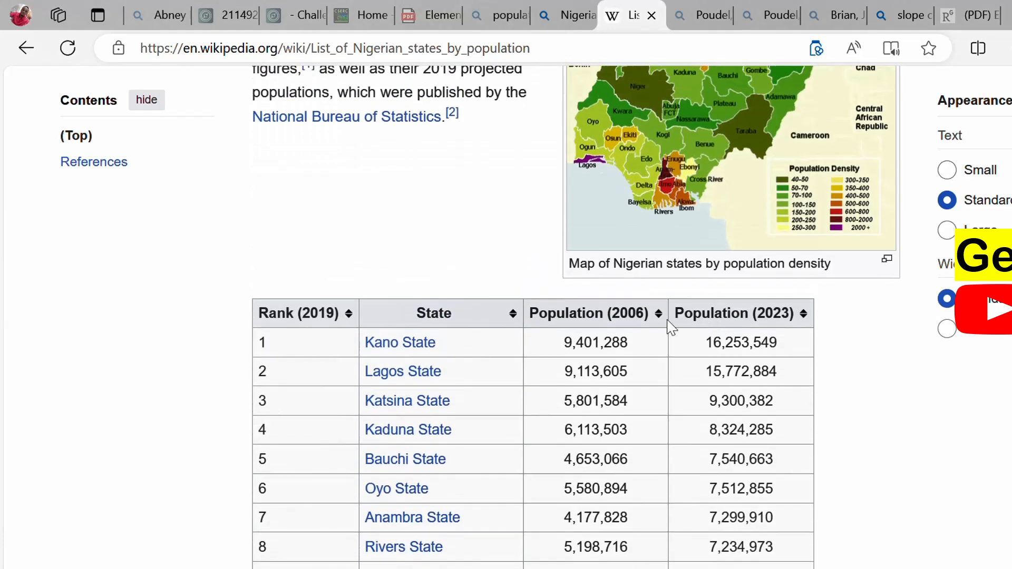
scroll(496, 264, "up", 2)
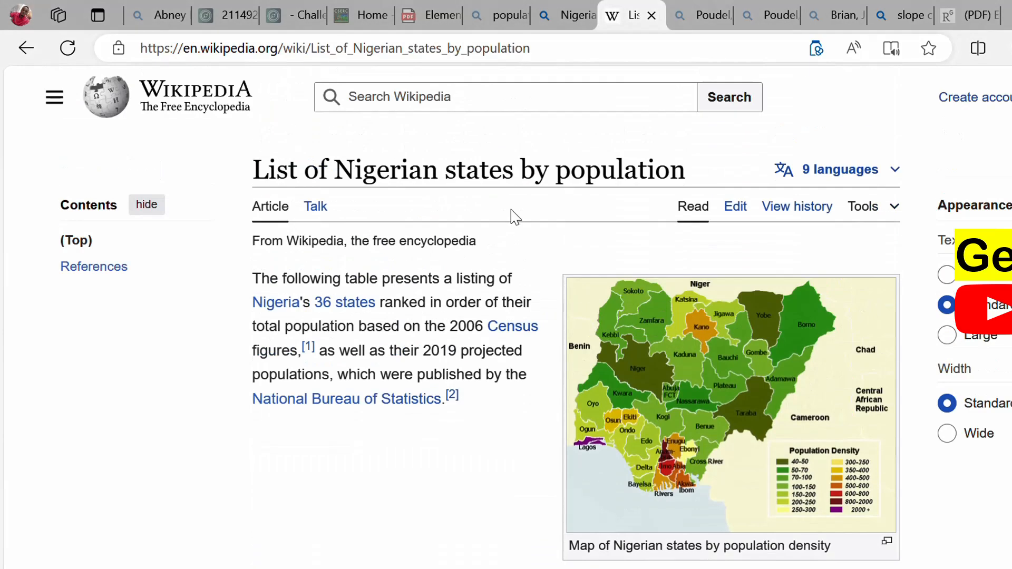
left_click(586, 47)
key("ctrl+c")
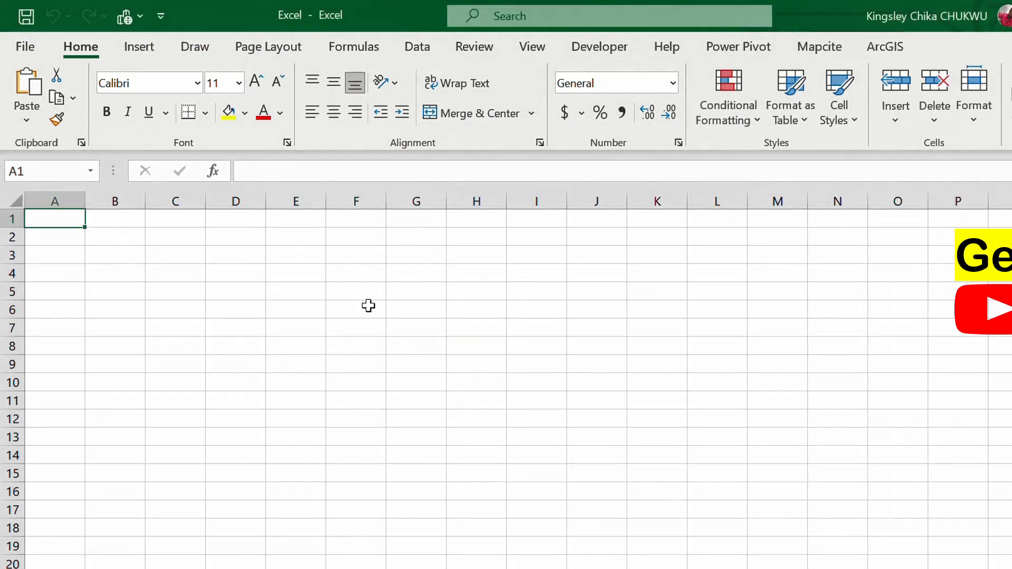
Step: In Excel's Data tab, show Get Data's From Other Sources options, including From Web
left_click(195, 46)
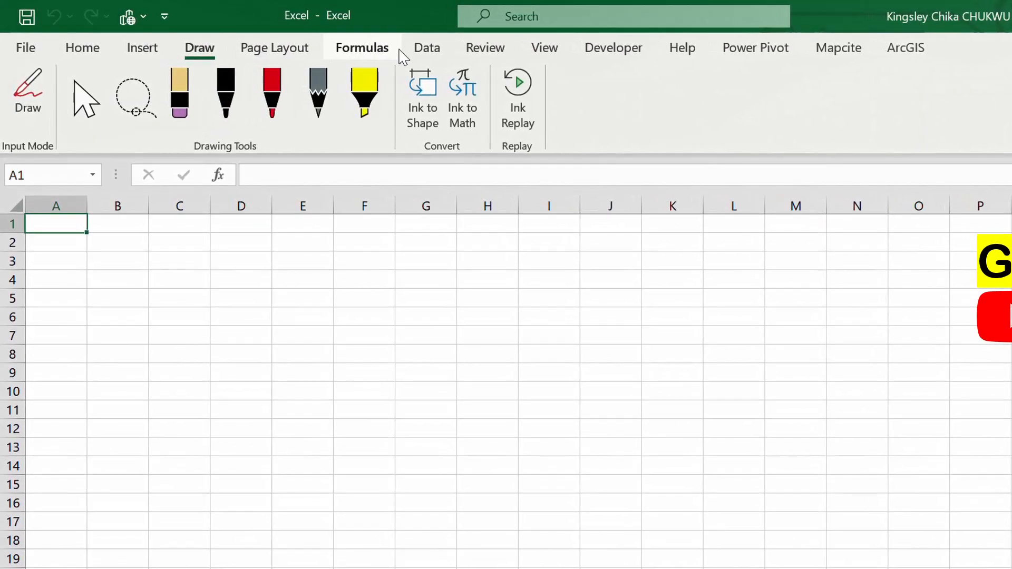
left_click(418, 46)
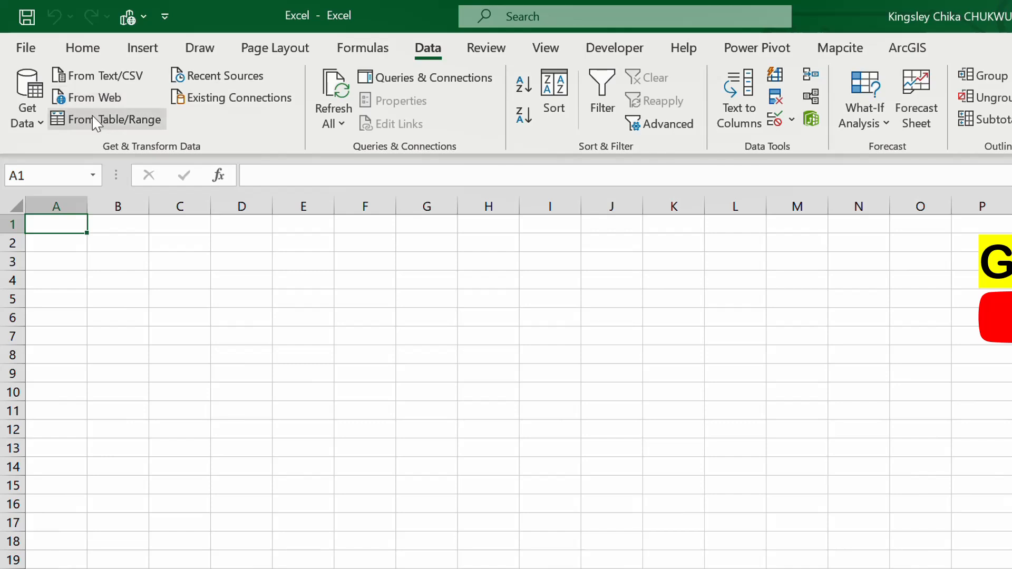
left_click(28, 117)
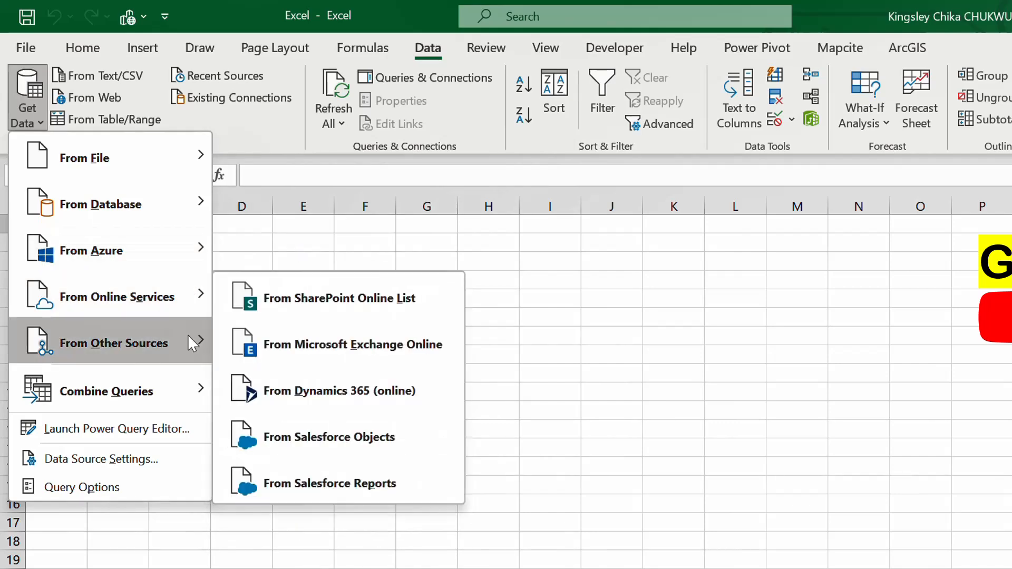
mouse_move(185, 336)
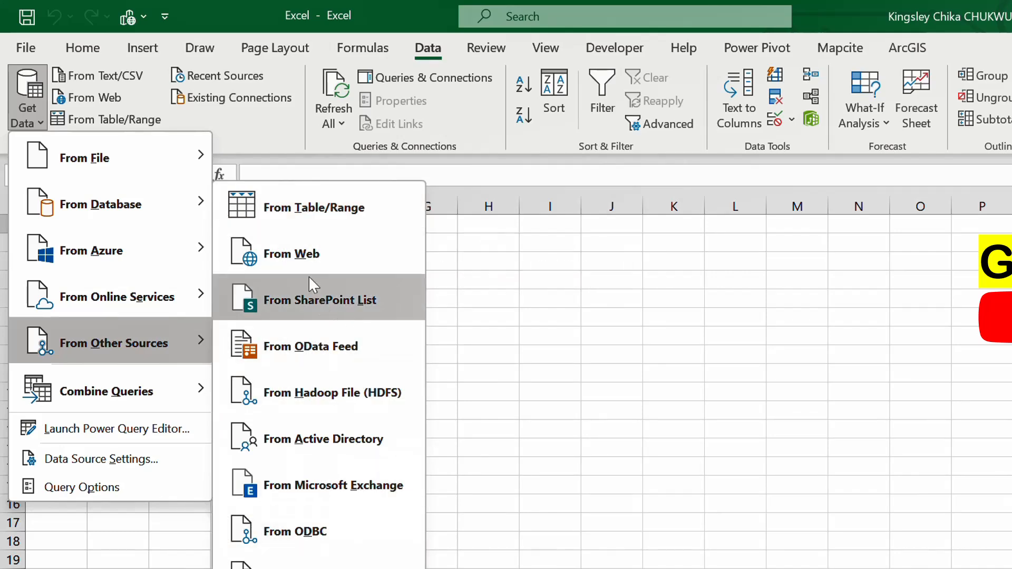
Step: Start a Basic From Web import using the pasted Wikipedia Nigerian states-by-population URL
left_click(333, 261)
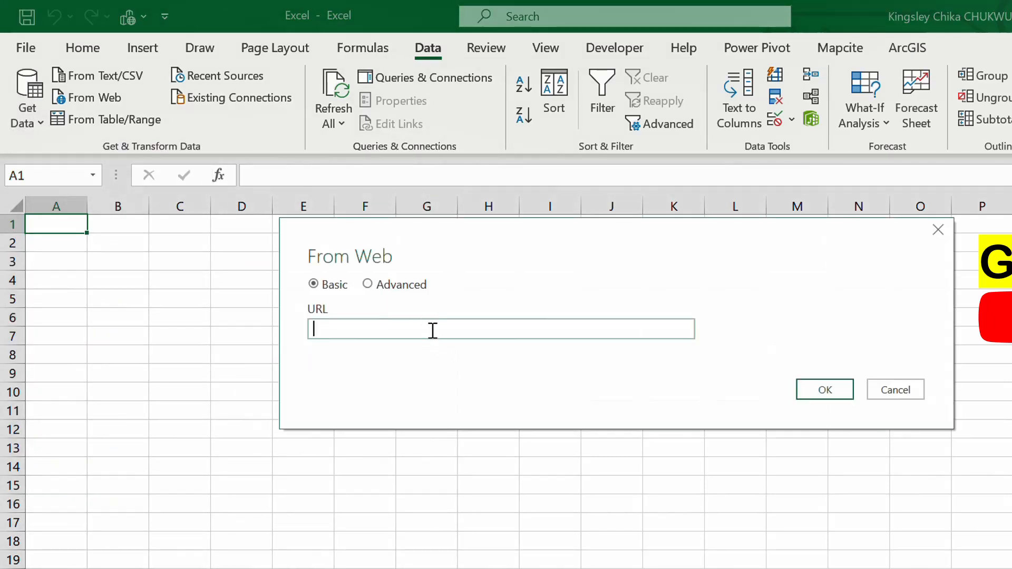
left_click(417, 285)
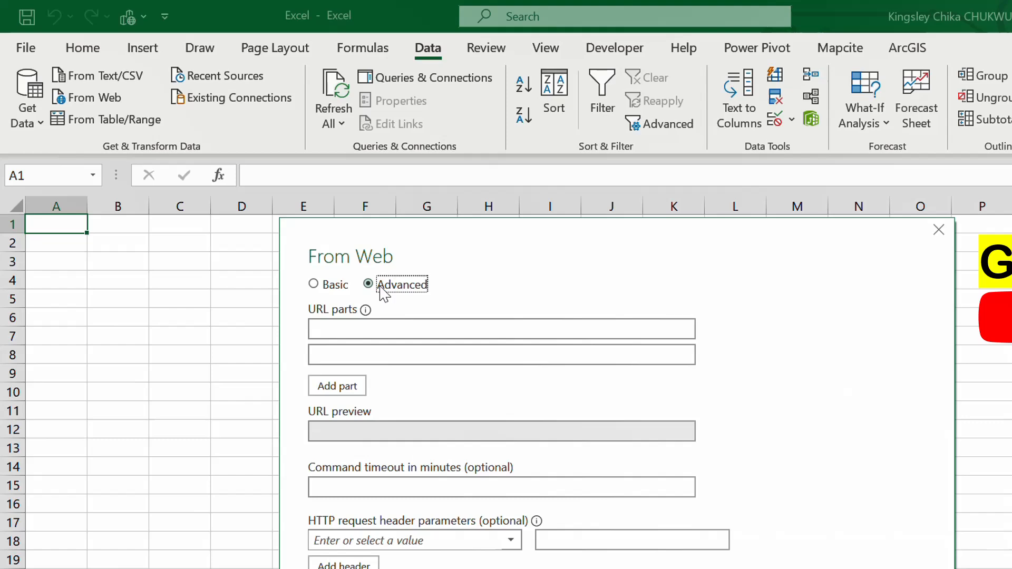
left_click(344, 288)
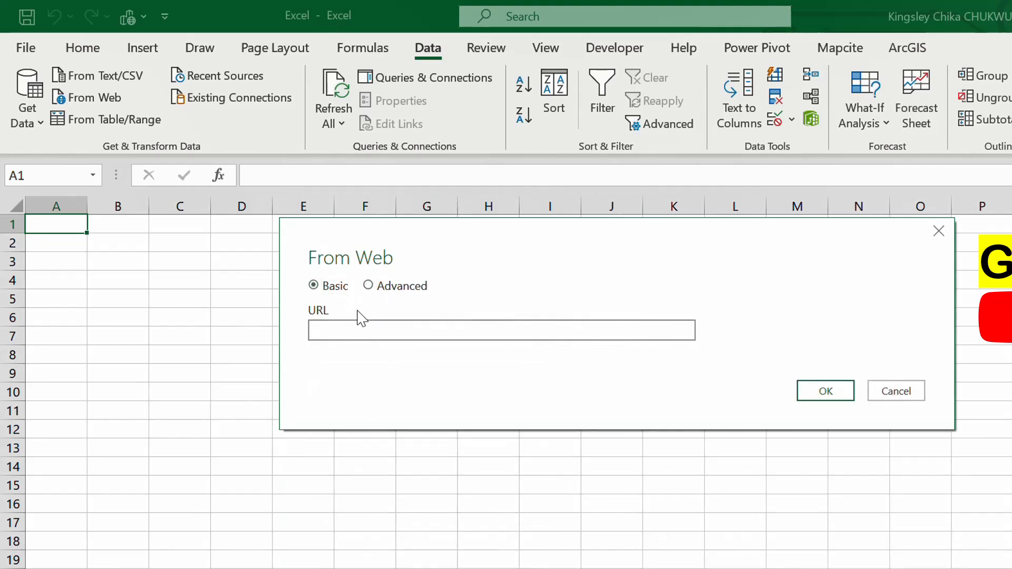
left_click(350, 325)
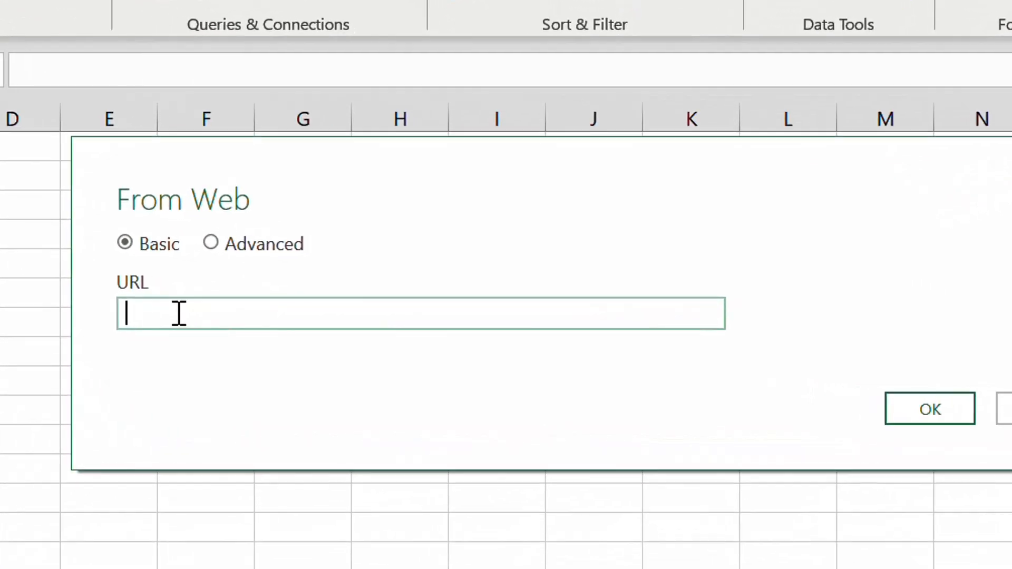
key("ctrl+v")
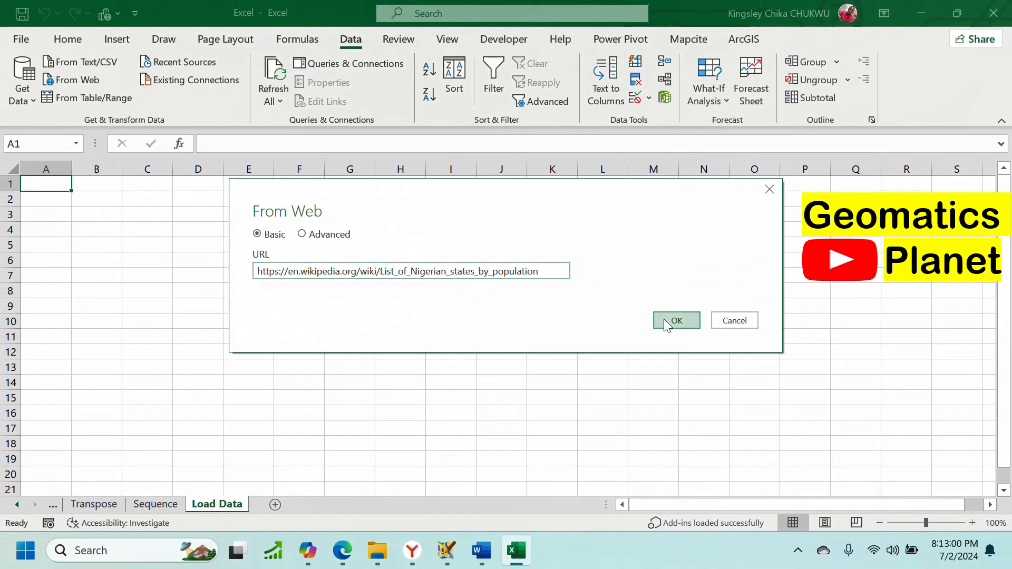
left_click(666, 322)
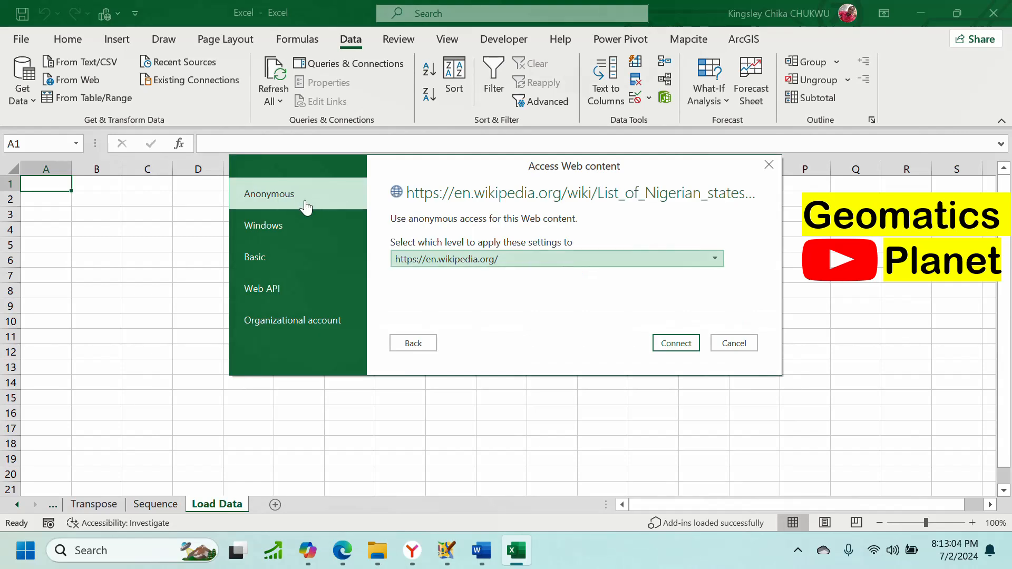
Step: Grant Anonymous access to the Wikipedia page and connect to it
left_click(269, 227)
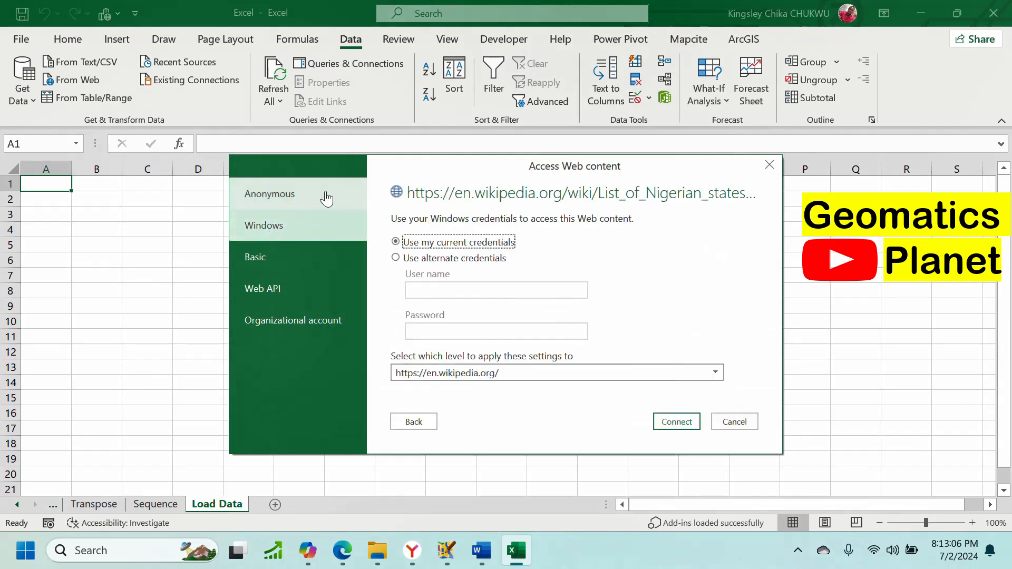
left_click(294, 269)
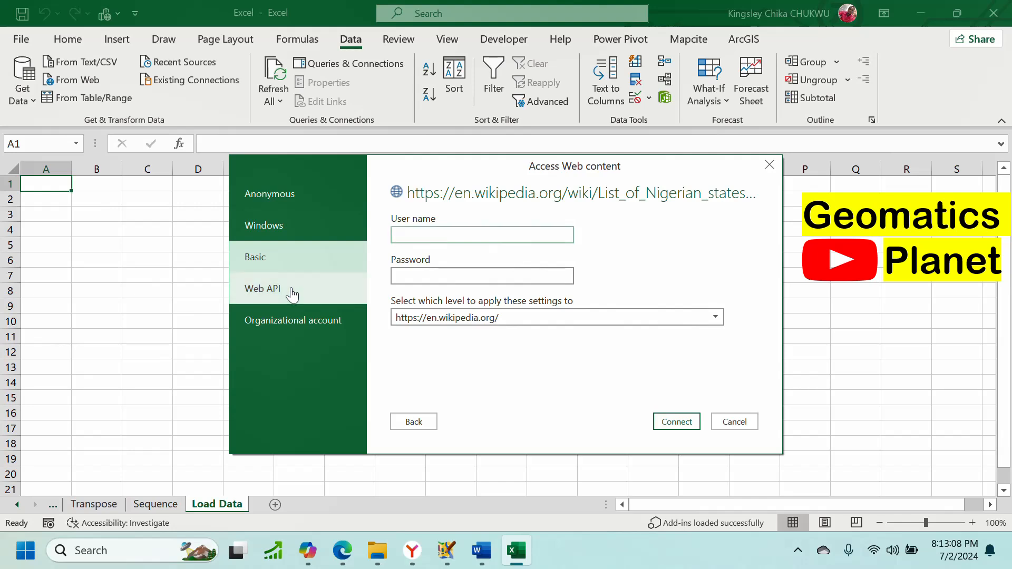
left_click(292, 290)
left_click(301, 194)
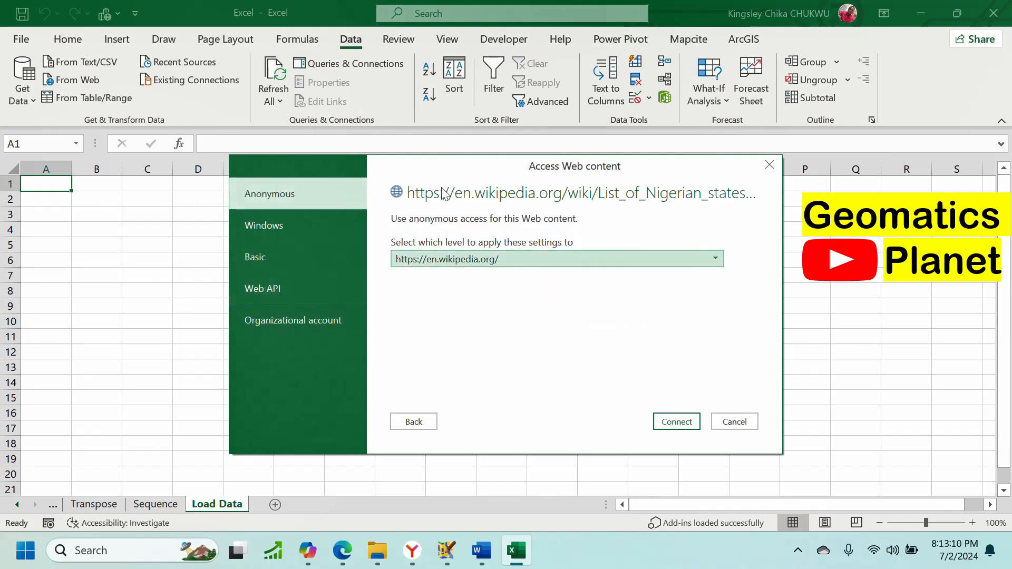
left_click(679, 423)
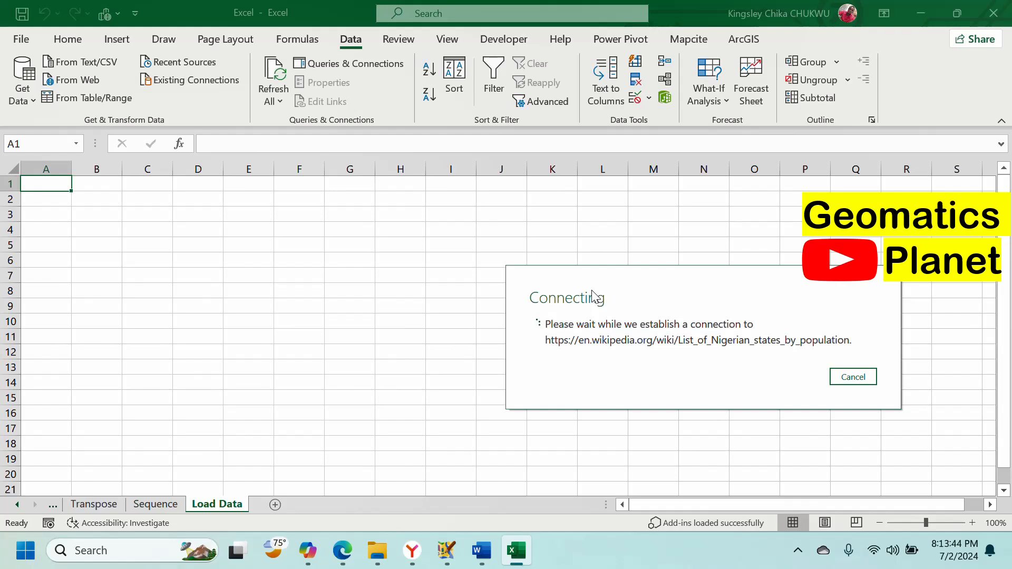
left_click(343, 551)
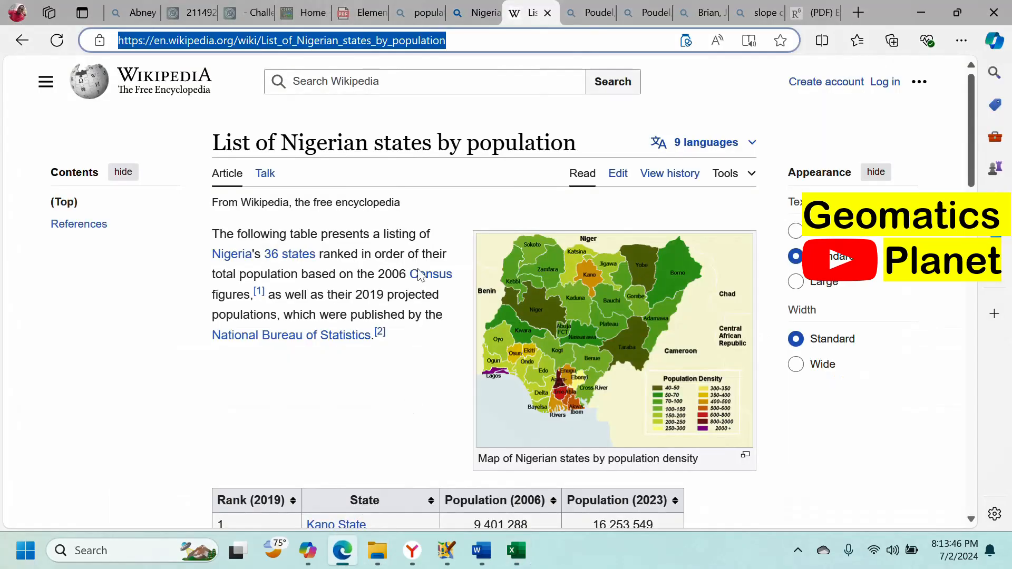
scroll(423, 286, "down", 20)
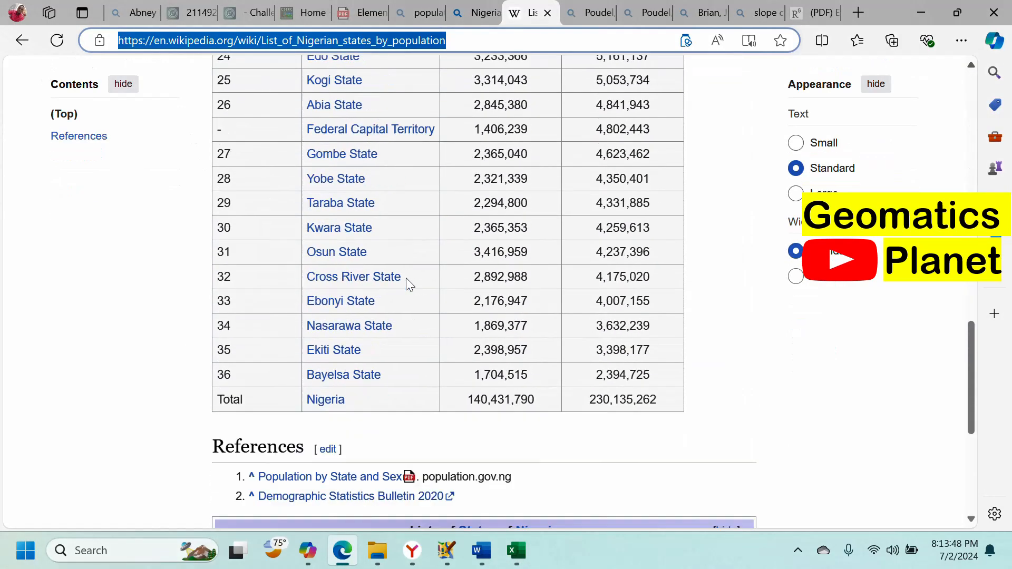
scroll(406, 272, "up", 15)
scroll(484, 186, "up", 10)
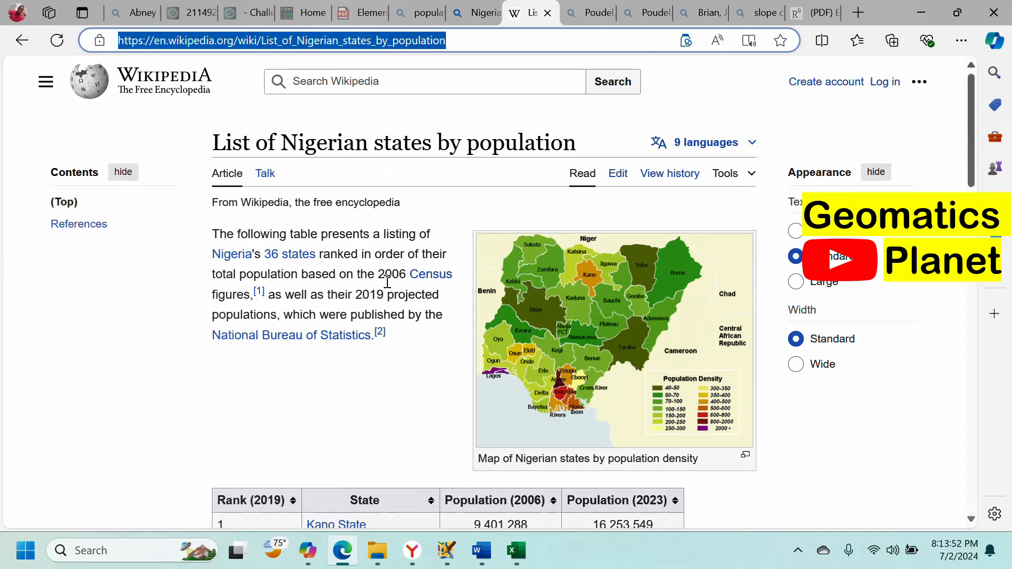
scroll(390, 295, "down", 9)
scroll(393, 299, "up", 9)
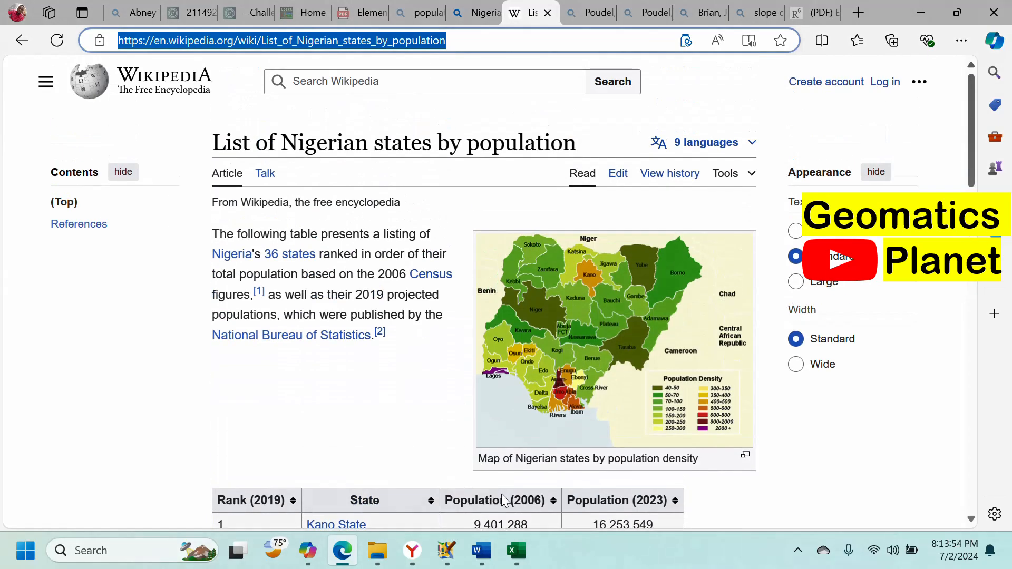
left_click(517, 550)
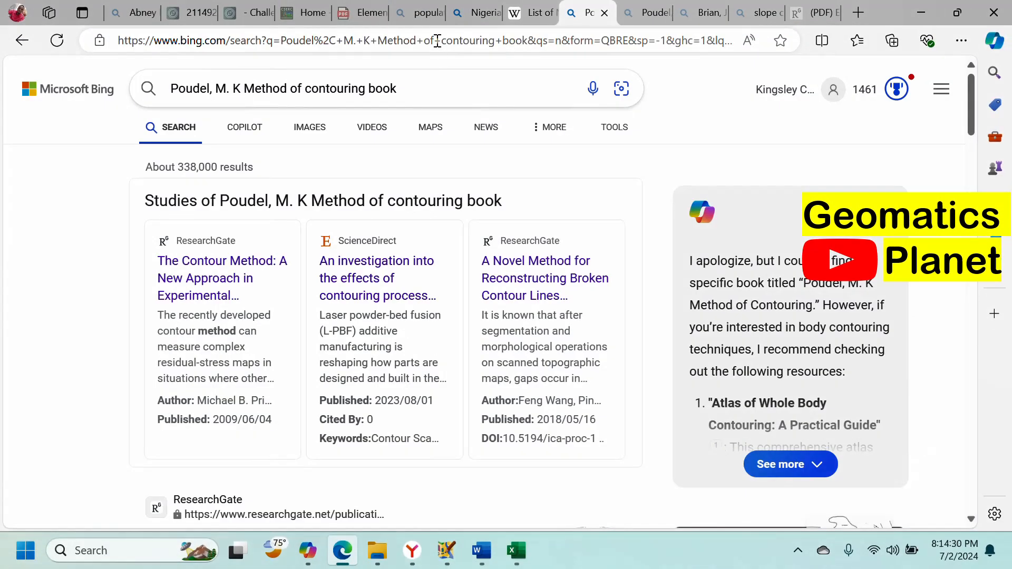
Step: Search Bing for 'countries in africa by population' and scroll to the Wikipedia result
left_click(438, 41)
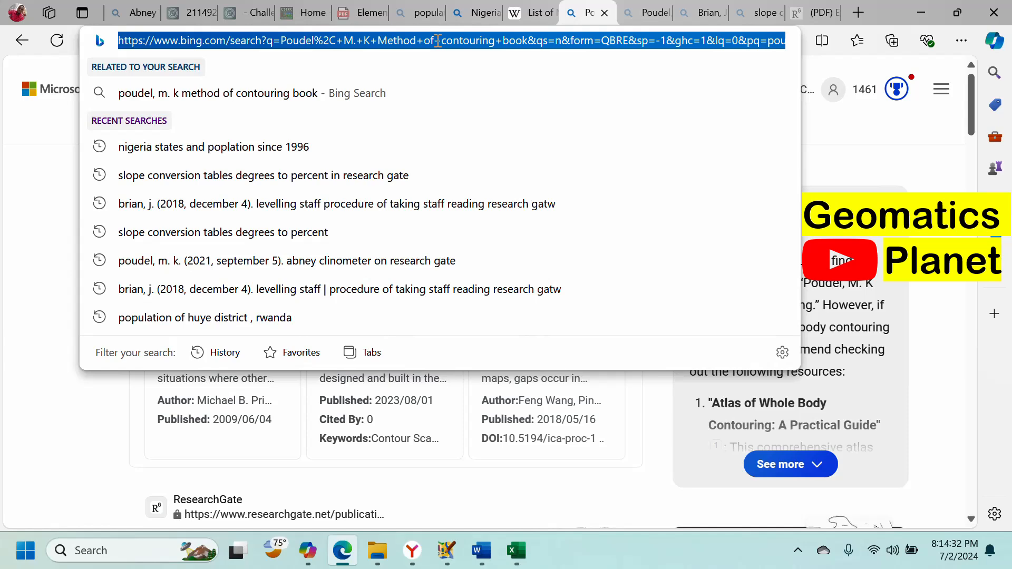
type("Africa ")
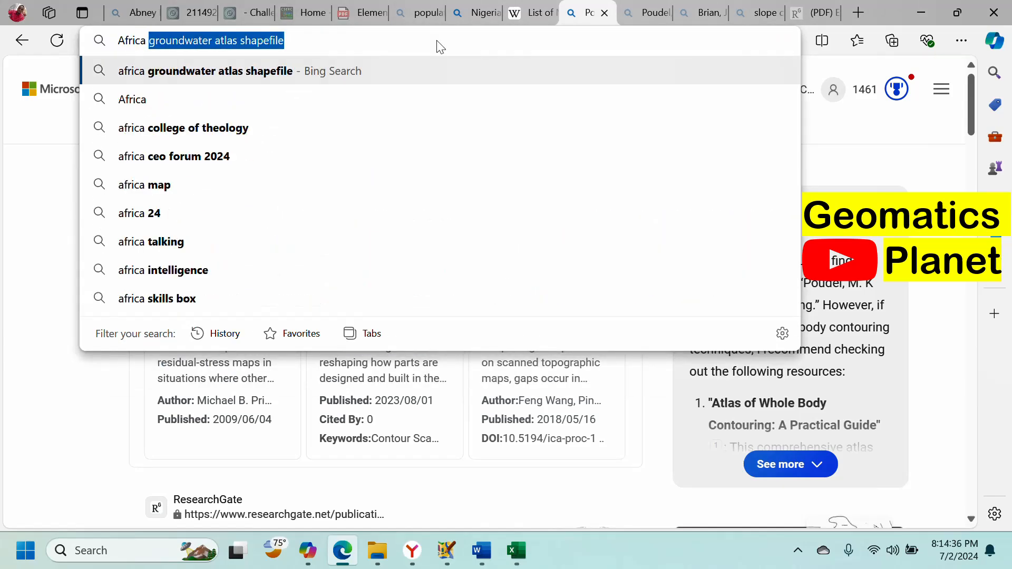
type("with")
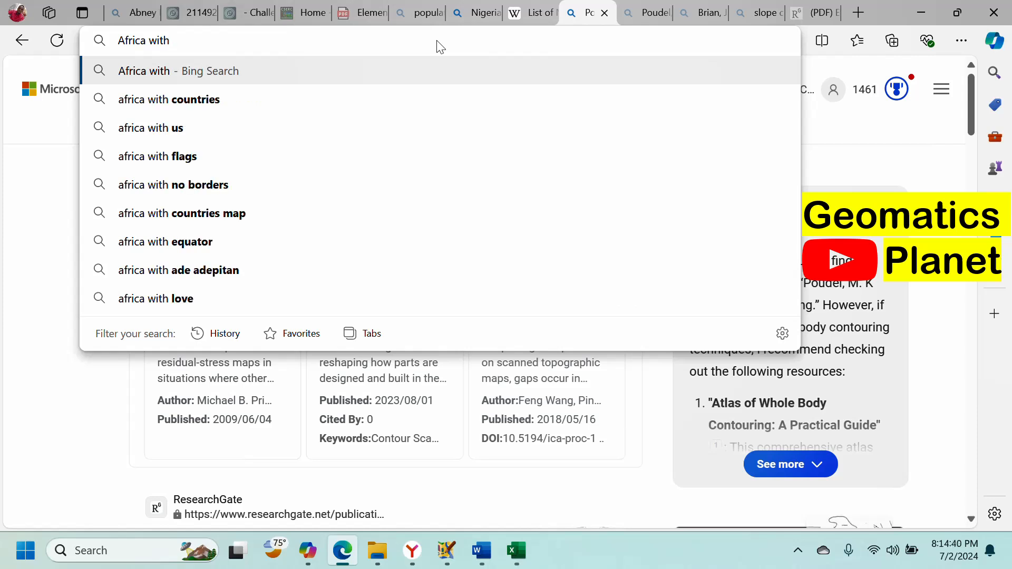
type("coun")
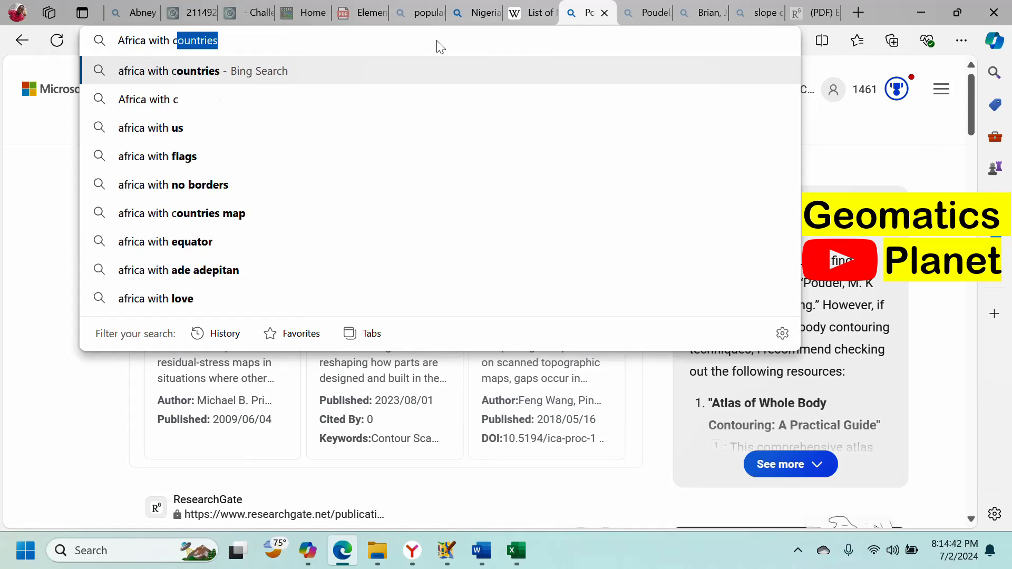
type("tries and pop")
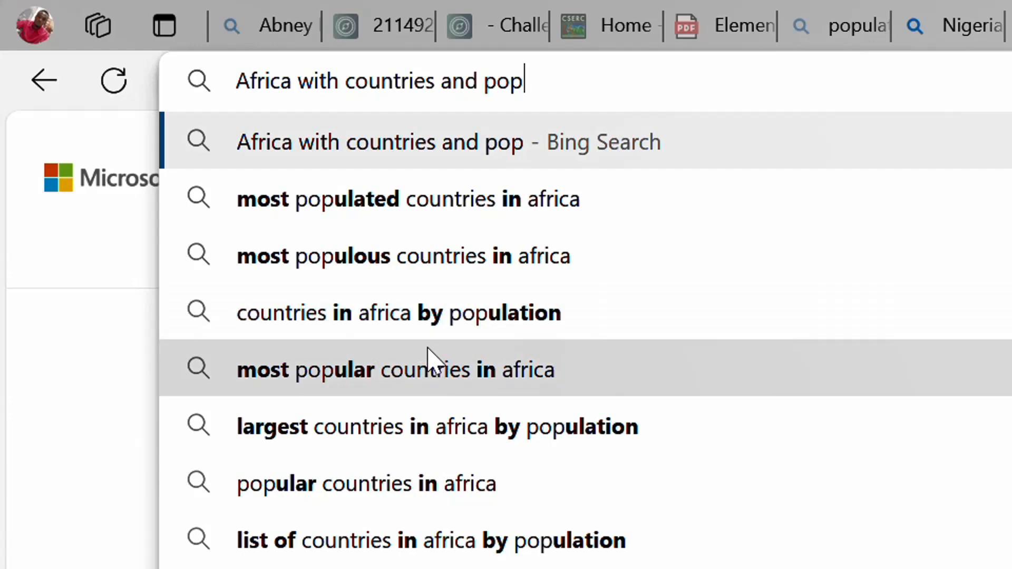
left_click(488, 303)
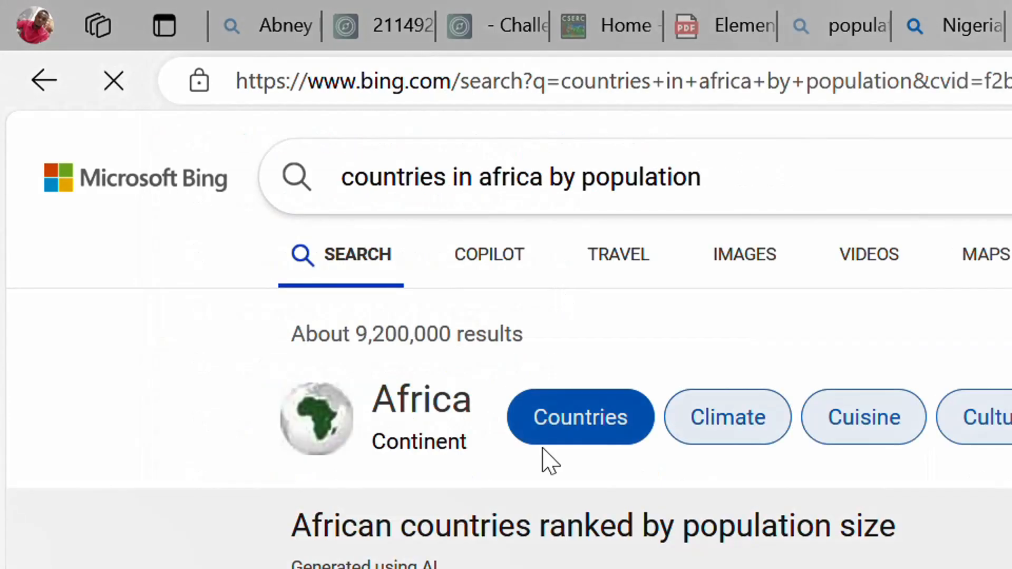
scroll(975, 321, "down", 10)
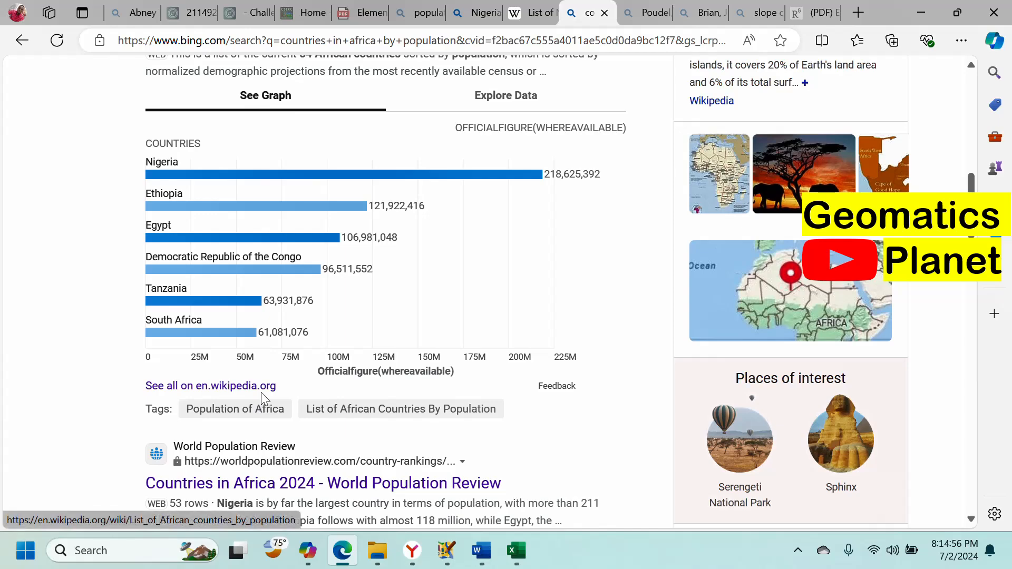
scroll(267, 395, "up", 10)
scroll(278, 273, "down", 9)
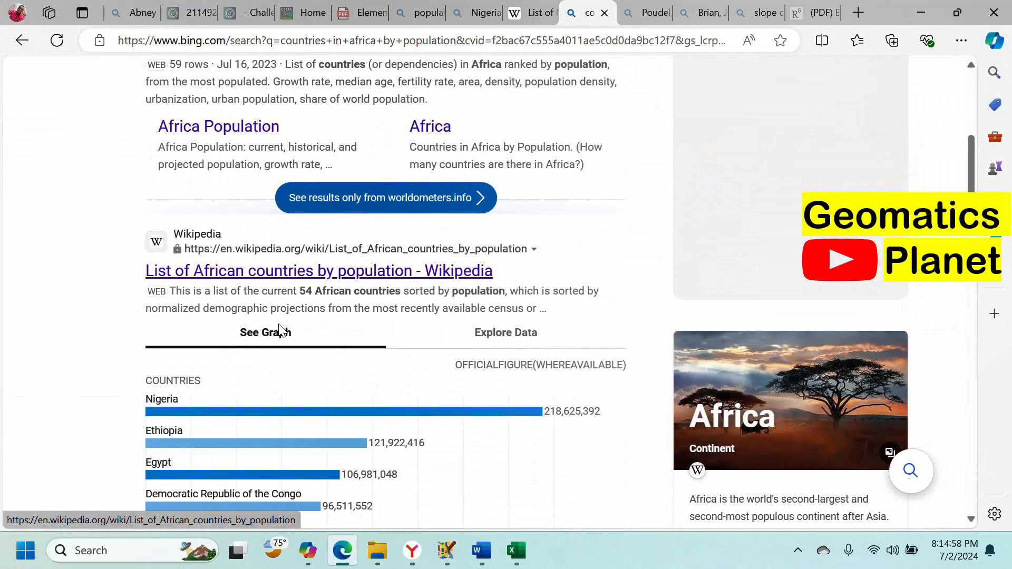
scroll(380, 280, "down", 6)
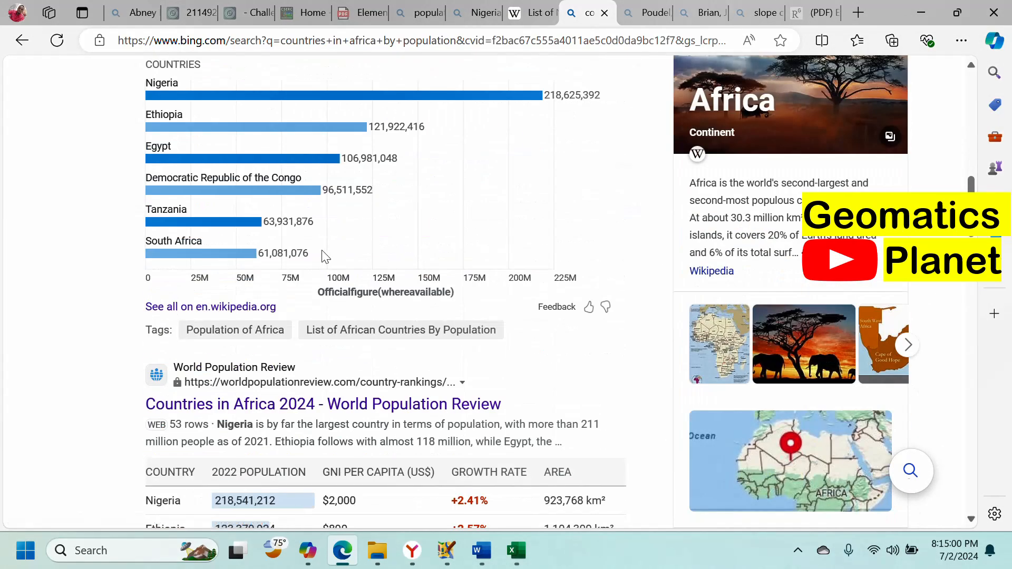
scroll(309, 242, "up", 7)
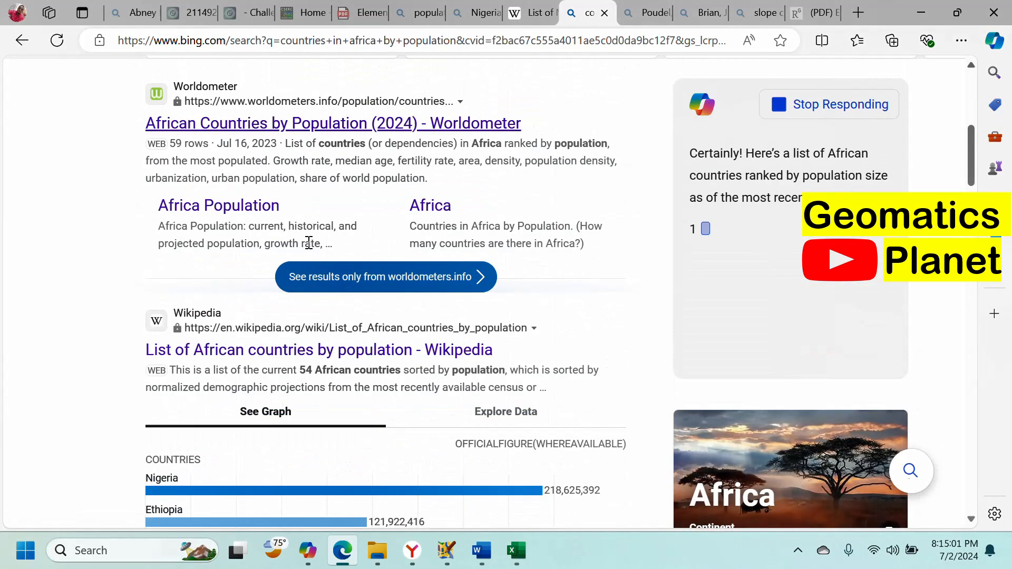
Step: Browse Wikipedia's List of African countries by population table, then go back to Excel's Navigator
left_click(293, 352)
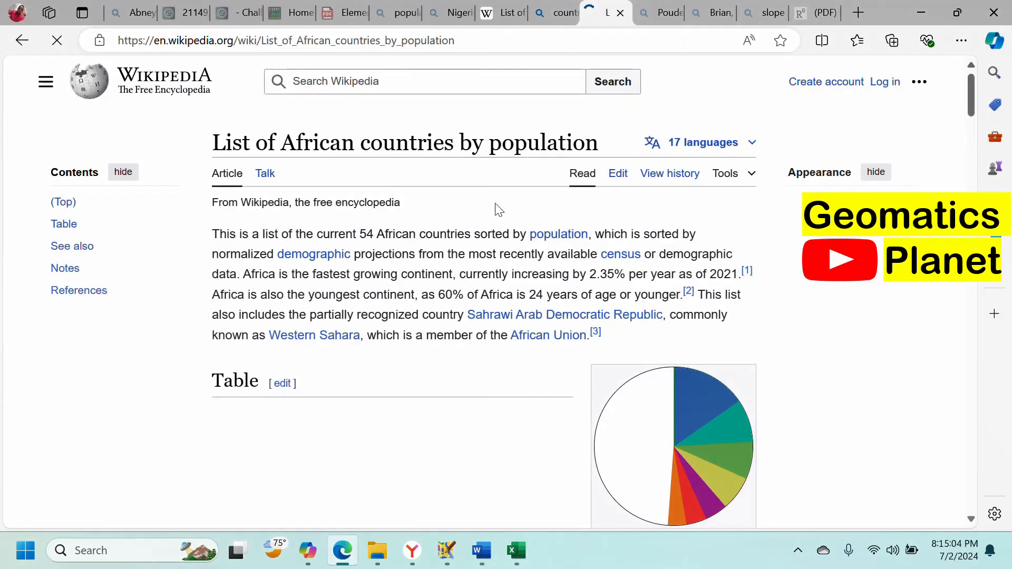
scroll(475, 226, "down", 10)
scroll(456, 237, "down", 3)
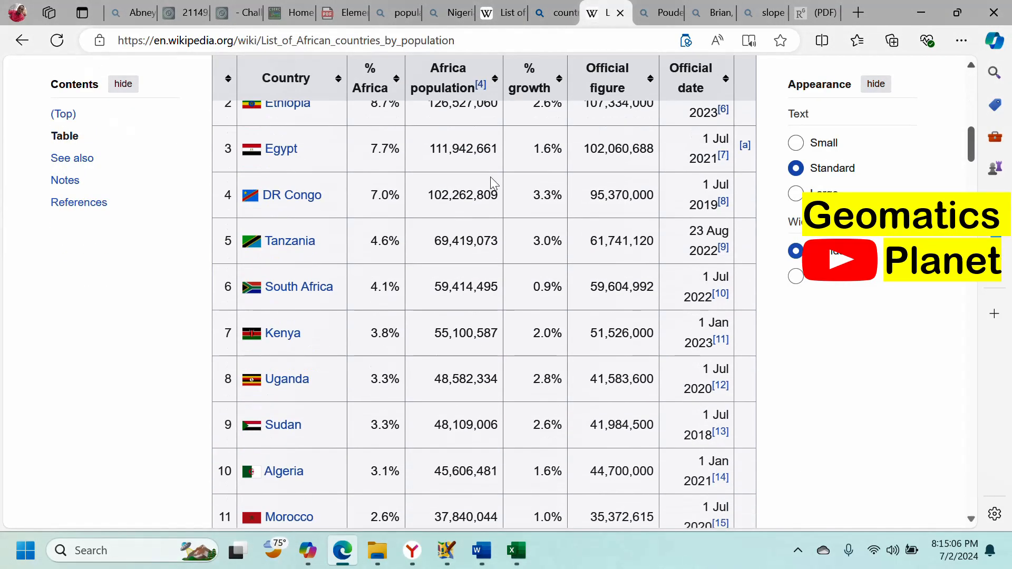
scroll(375, 165, "up", 3)
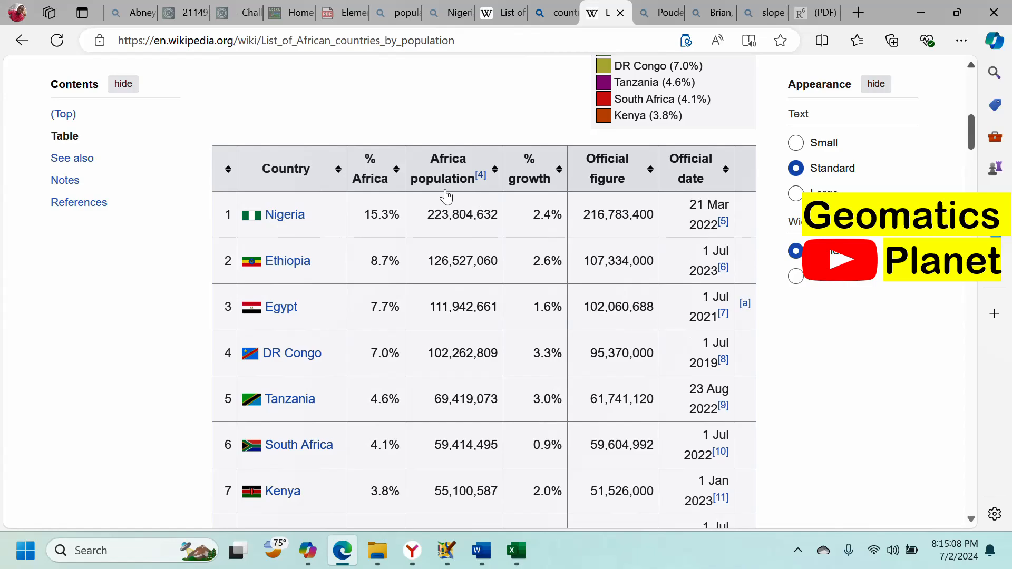
scroll(606, 221, "down", 13)
scroll(554, 243, "down", 20)
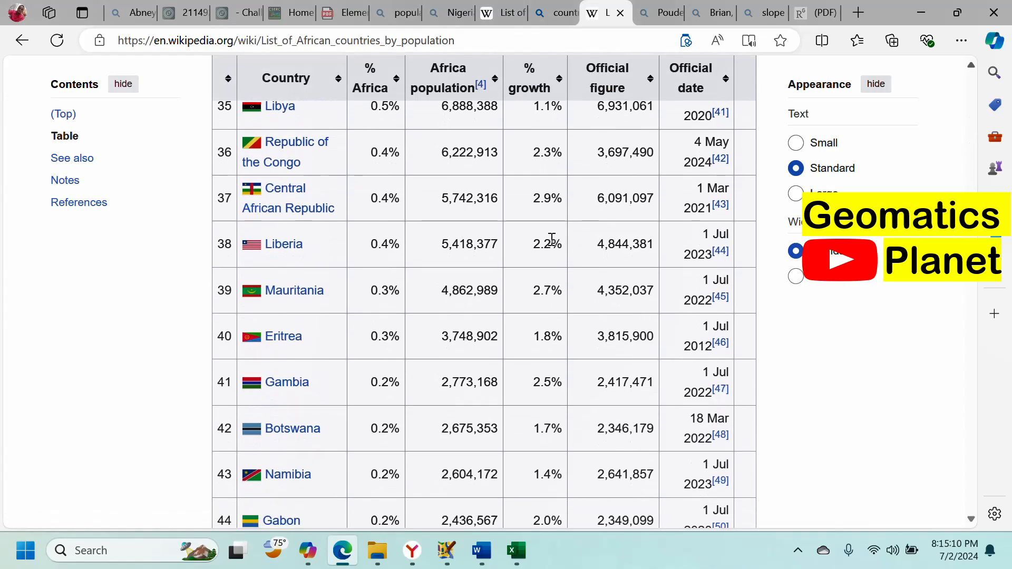
scroll(564, 263, "up", 15)
scroll(426, 283, "up", 20)
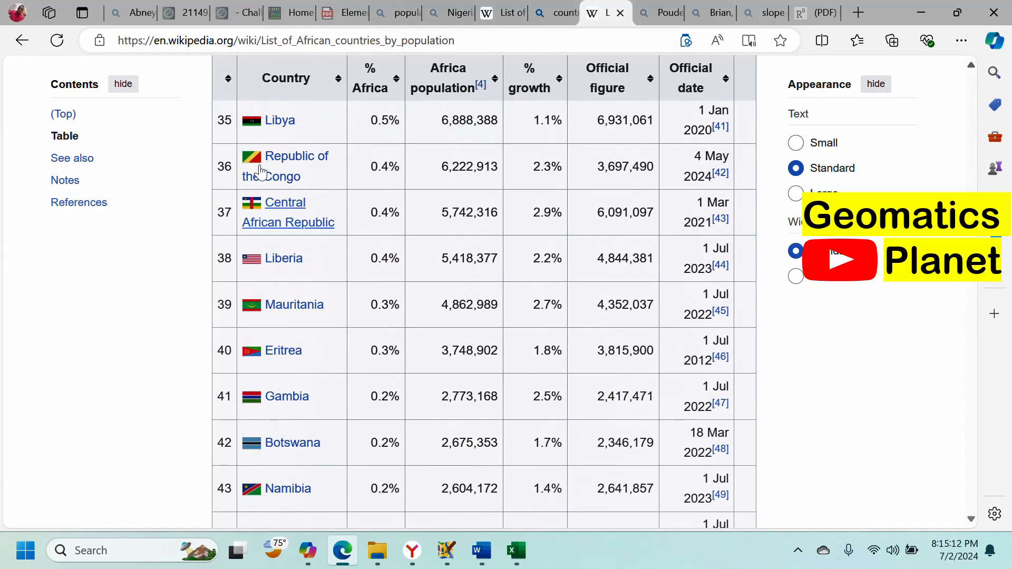
scroll(257, 155, "up", 3)
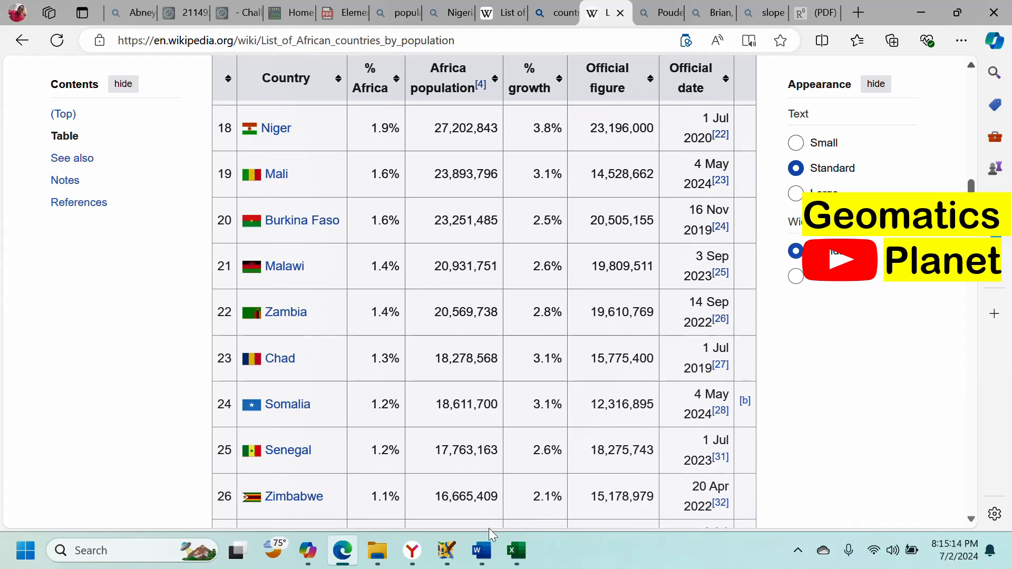
left_click(527, 559)
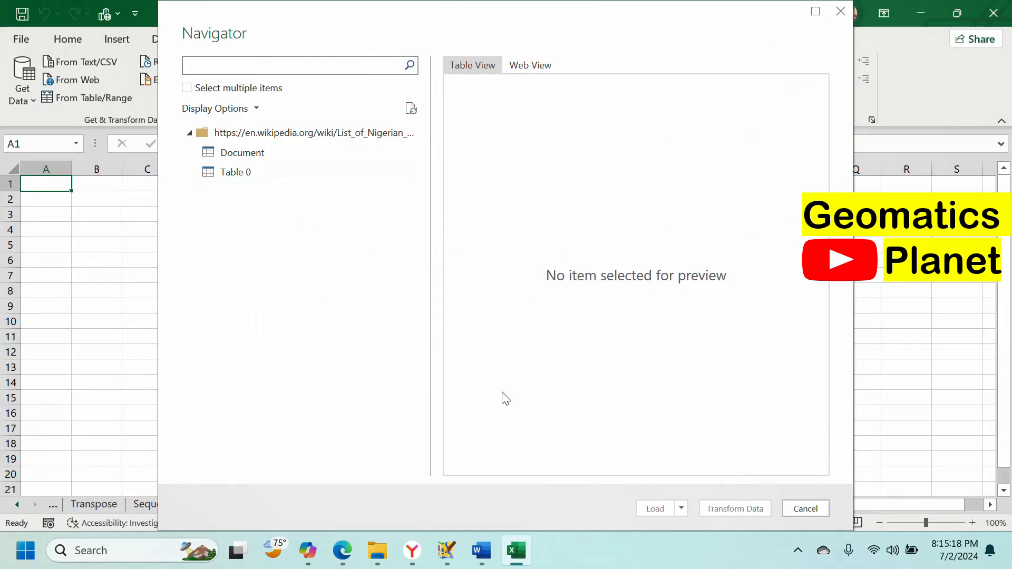
Step: Preview the Nigerian states page in Web View, then switch back to Table View
left_click(530, 63)
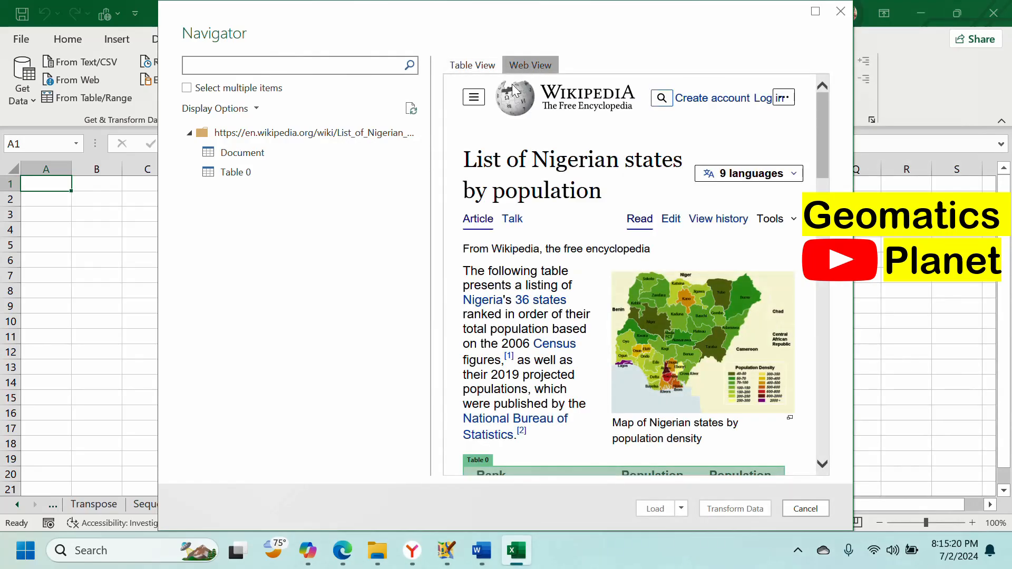
scroll(621, 286, "down", 10)
scroll(618, 286, "down", 10)
scroll(626, 274, "up", 20)
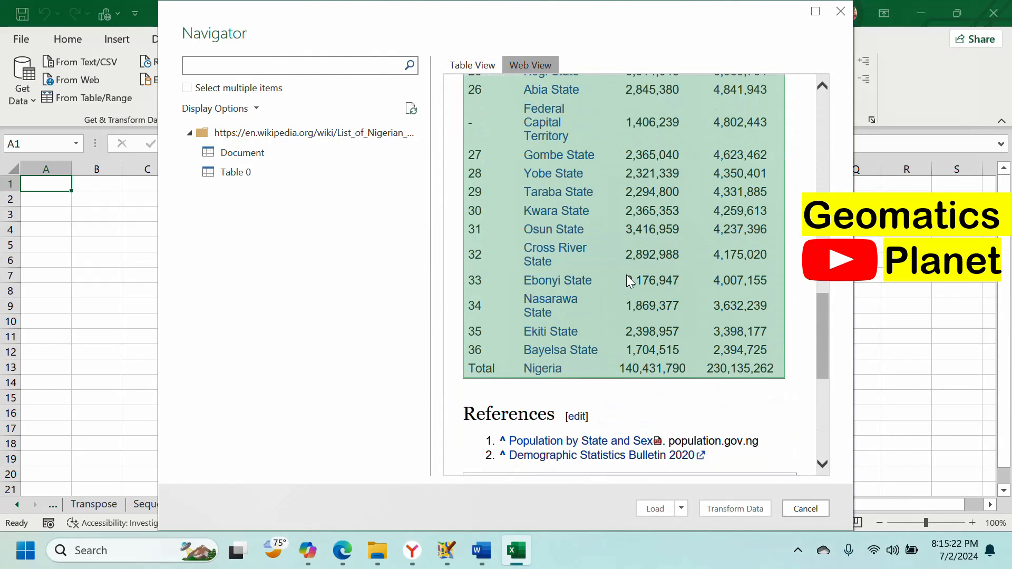
left_click(491, 64)
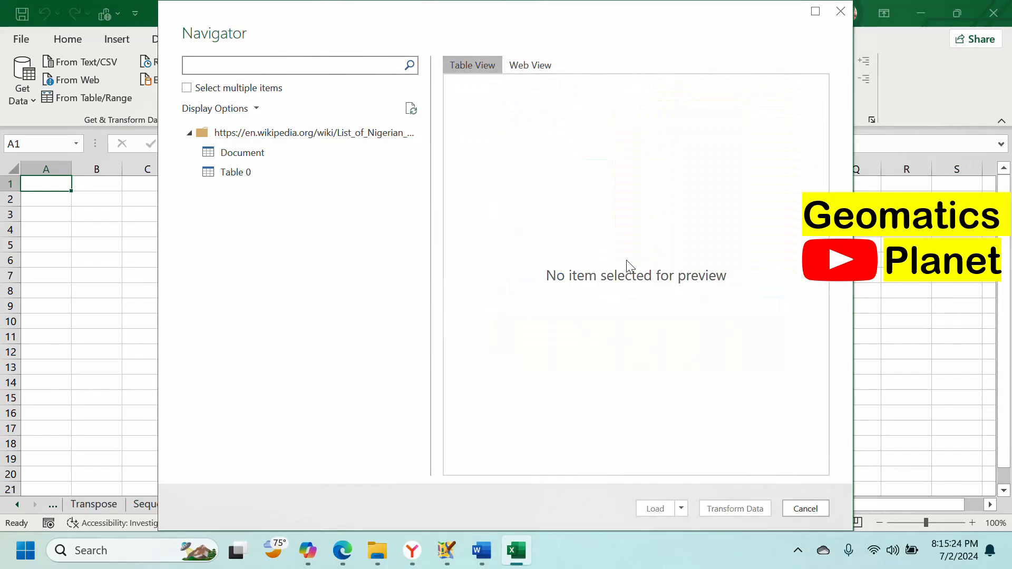
Step: Compare the Document and Table 0 previews, then load Table 0 into the workbook
left_click(232, 153)
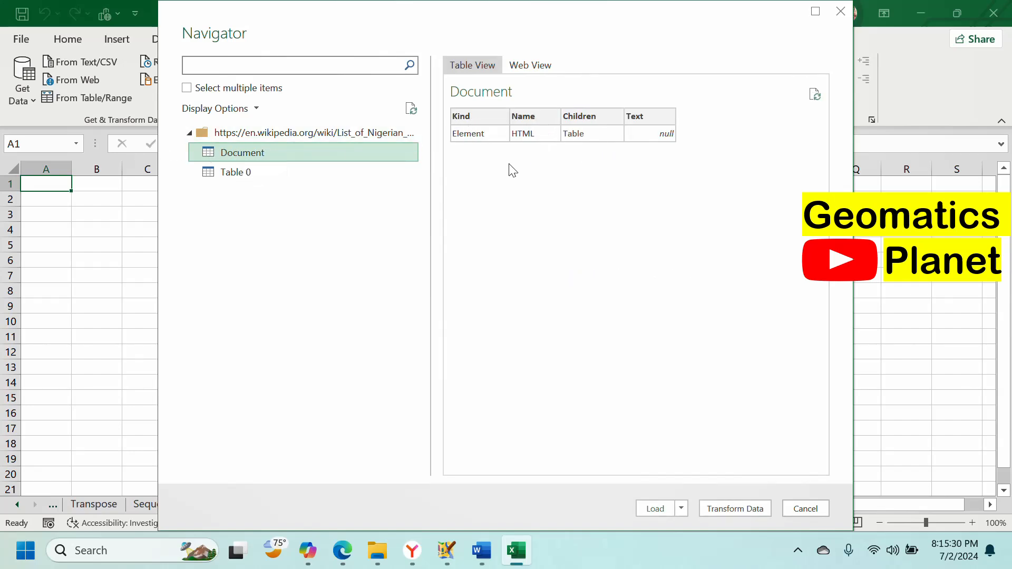
left_click(258, 172)
scroll(625, 181, "down", 1)
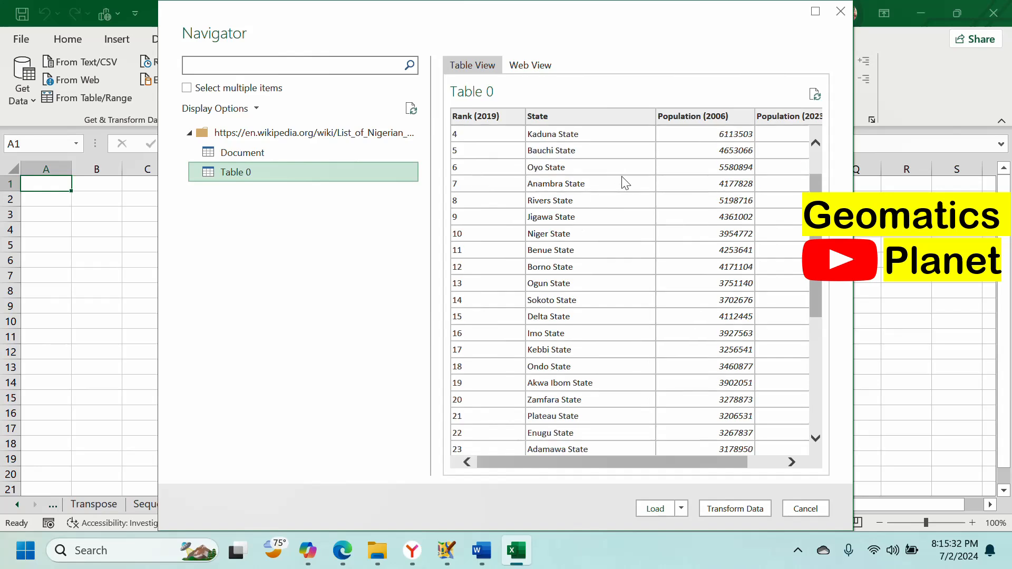
scroll(633, 189, "down", 4)
scroll(643, 194, "up", 5)
left_click_drag(593, 464, 747, 460)
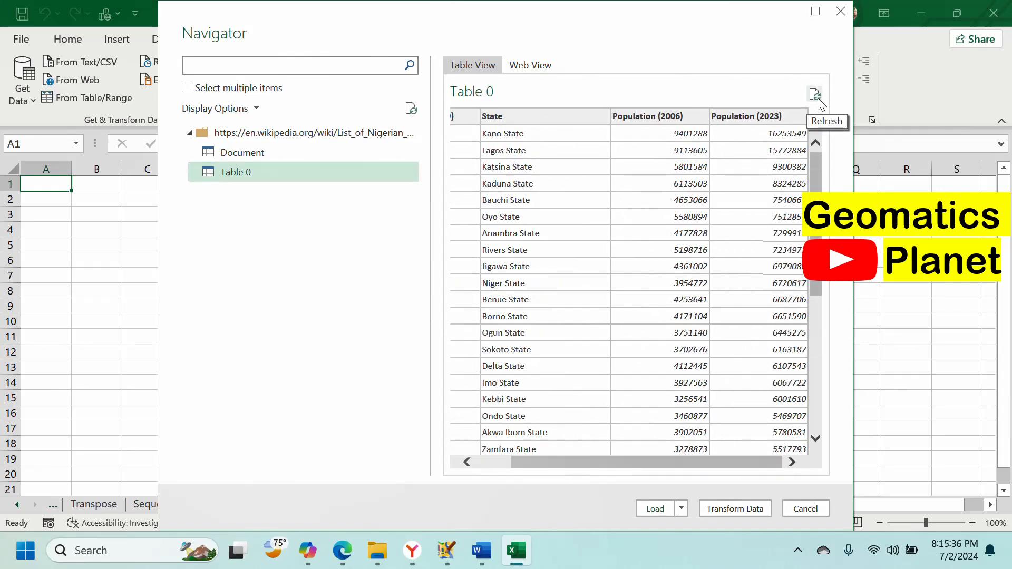
left_click(528, 65)
left_click(477, 65)
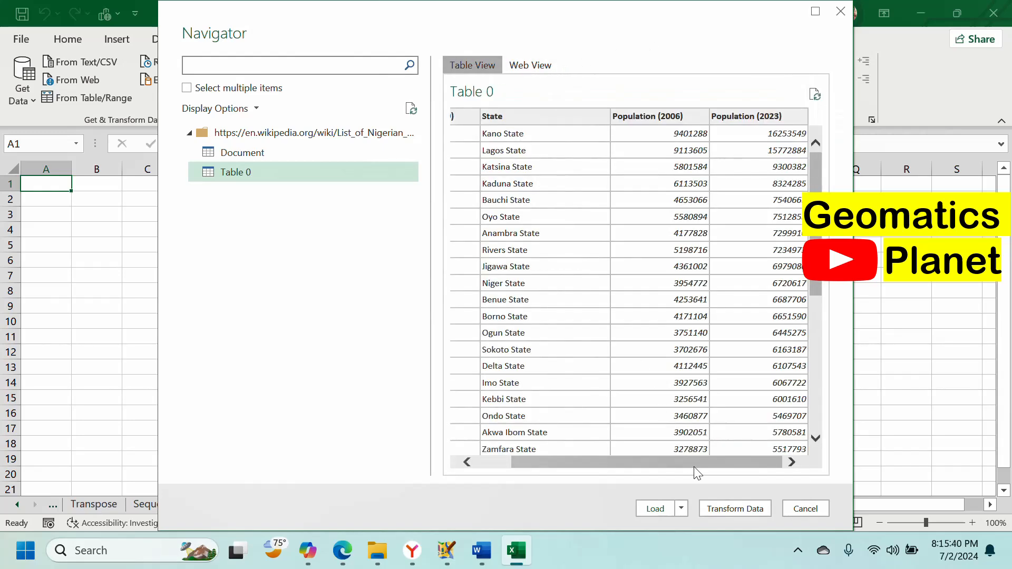
left_click(655, 508)
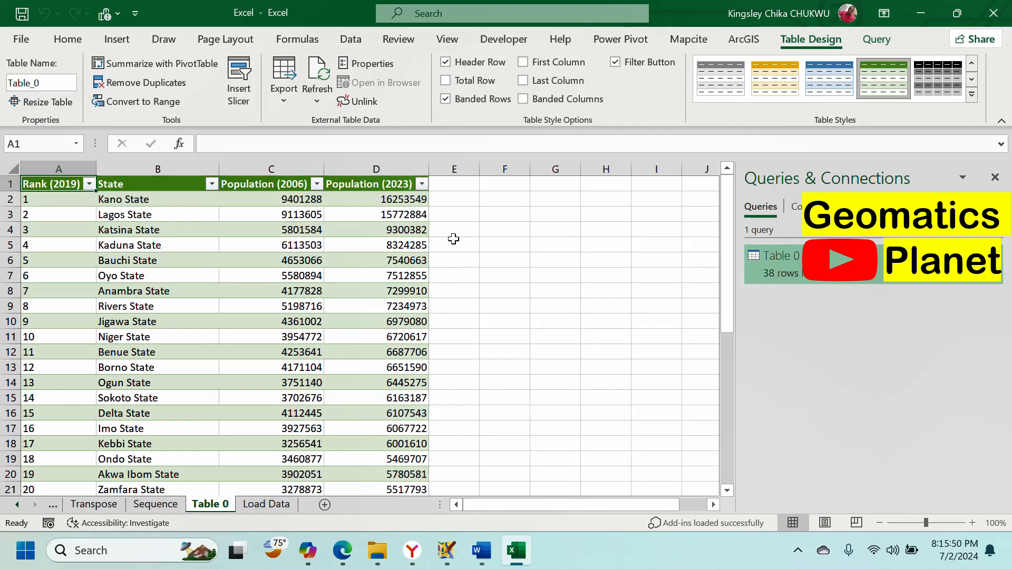
Step: Scroll the Table 0 sheet and check the Rank (2019) and Population (2006) filters without filtering
scroll(388, 301, "down", 8)
scroll(385, 303, "up", 8)
left_click(89, 183)
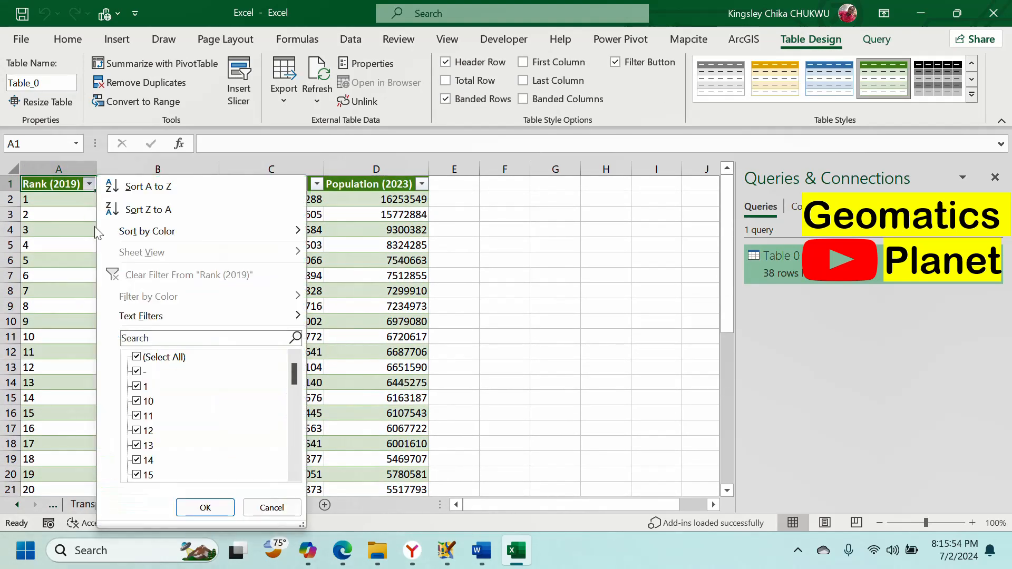
scroll(149, 402, "down", 10)
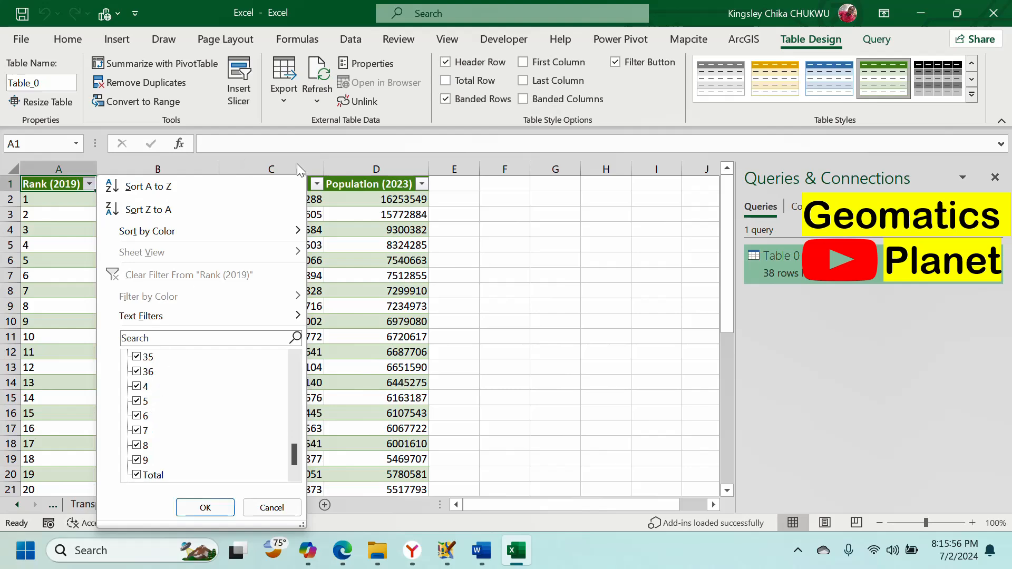
left_click(591, 272)
left_click(318, 184)
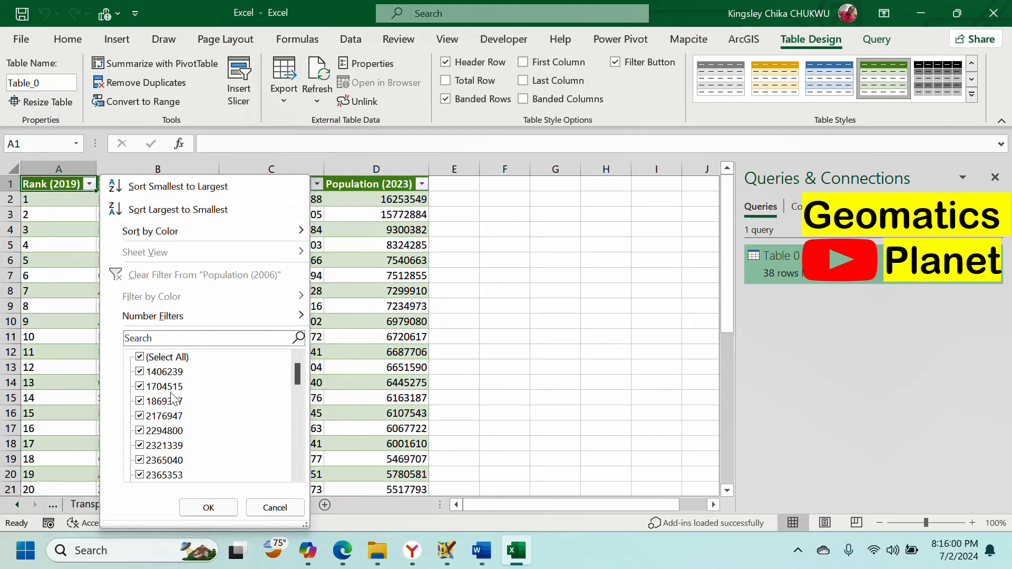
left_click(463, 215)
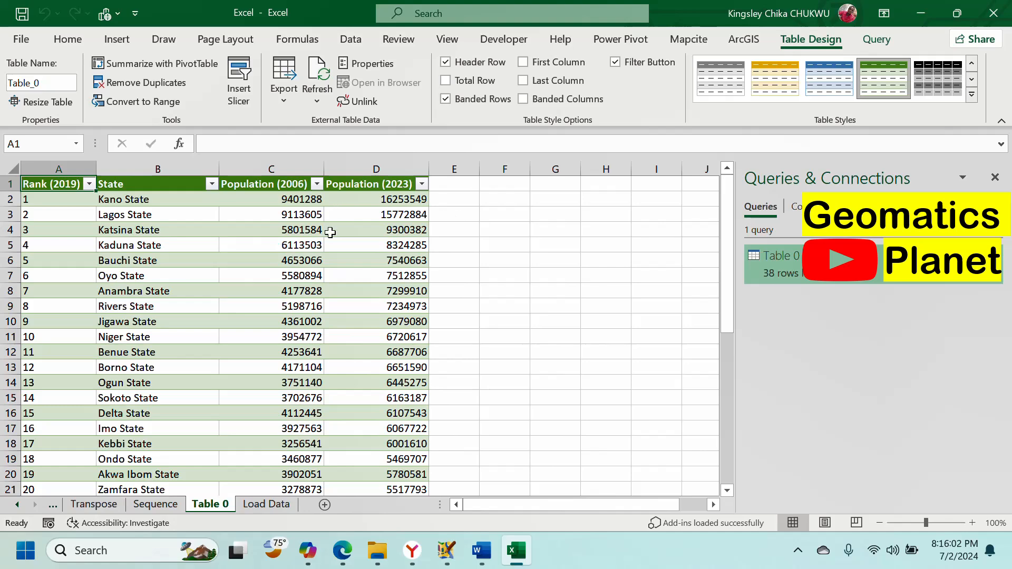
Step: On the Load Data sheet, open Data > Get Data > From Other Sources > From Web
left_click(266, 504)
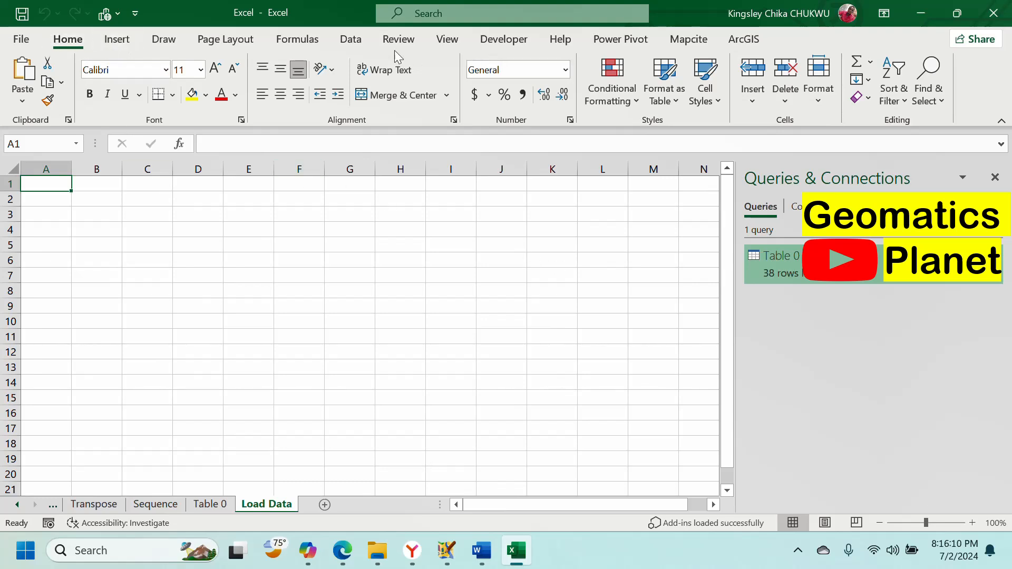
left_click(348, 43)
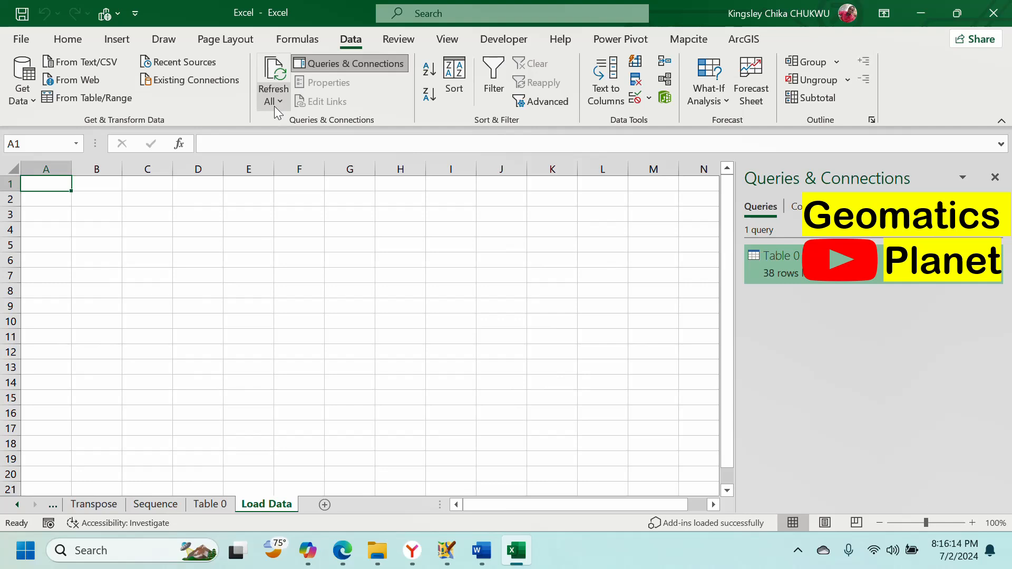
left_click(796, 206)
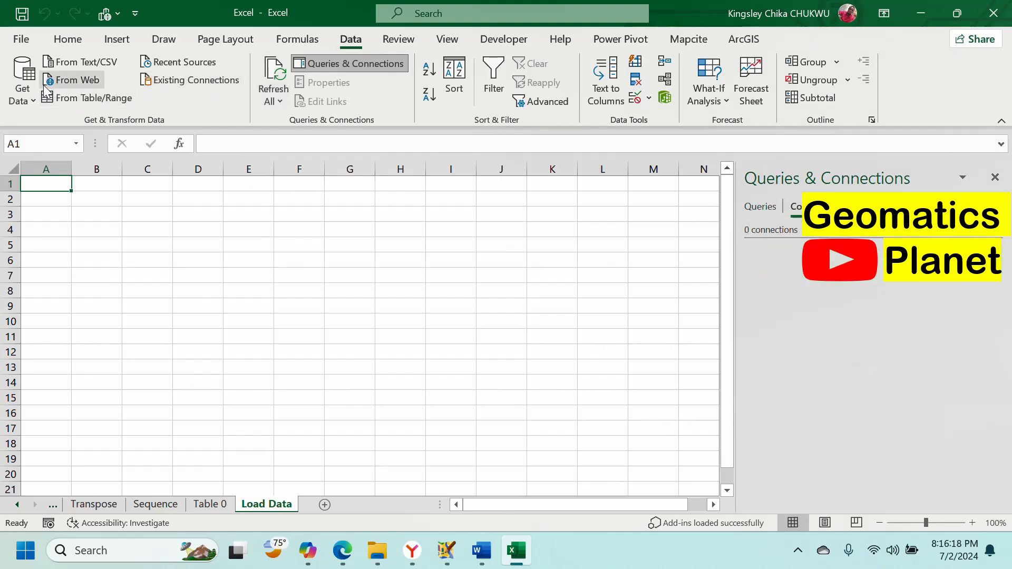
left_click(22, 84)
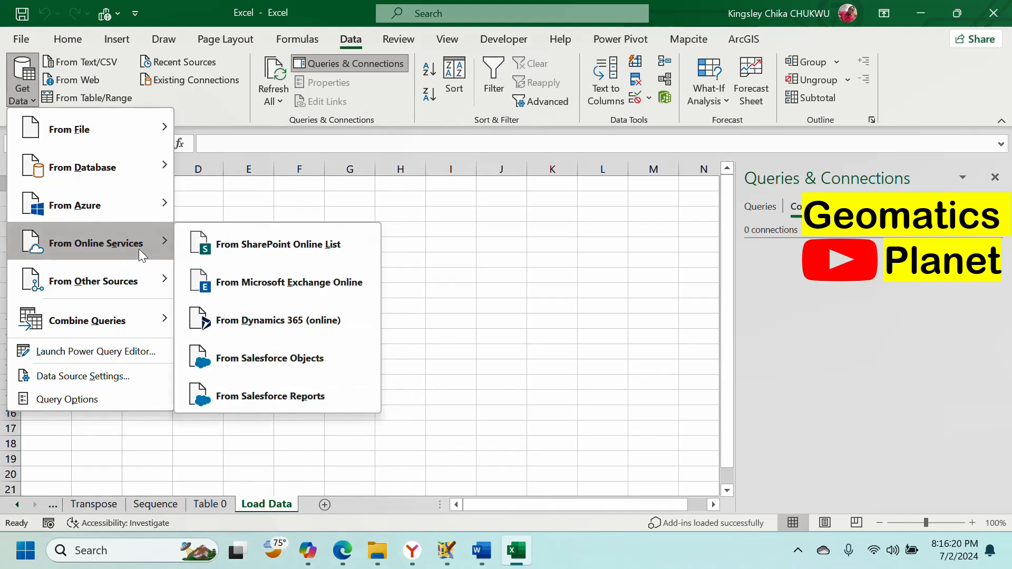
mouse_move(144, 276)
left_click(226, 213)
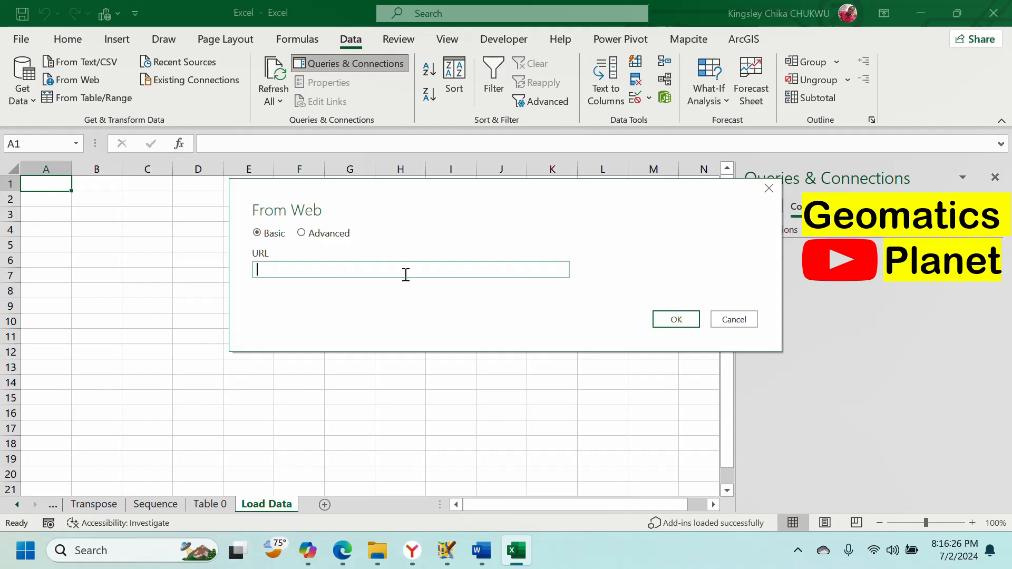
Step: Copy the Wikipedia 'List of African countries by population' URL from Edge and connect to it via From Web
left_click(342, 550)
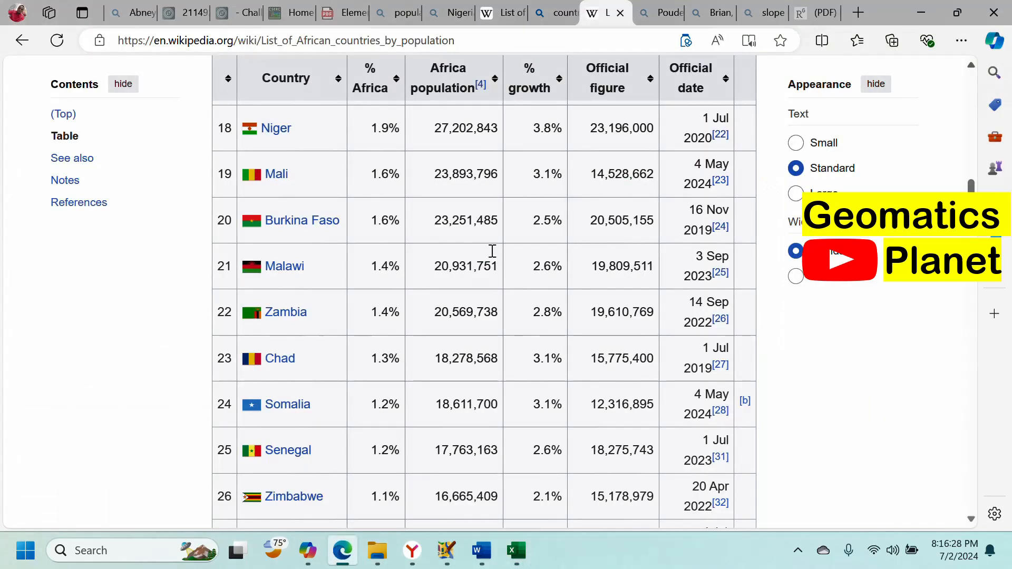
scroll(491, 251, "up", 8)
left_click(471, 33)
key("ctrl+c")
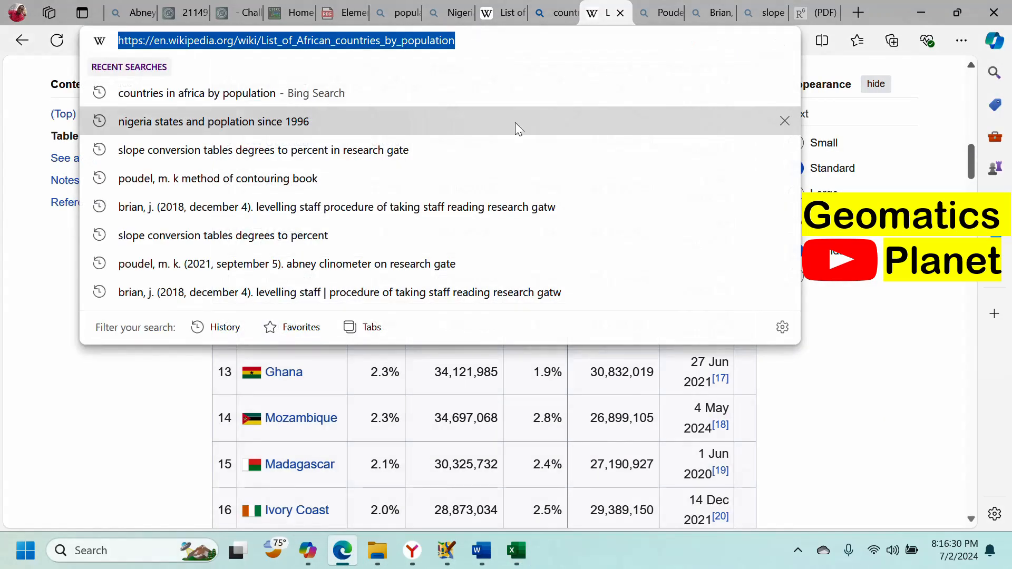
left_click(516, 553)
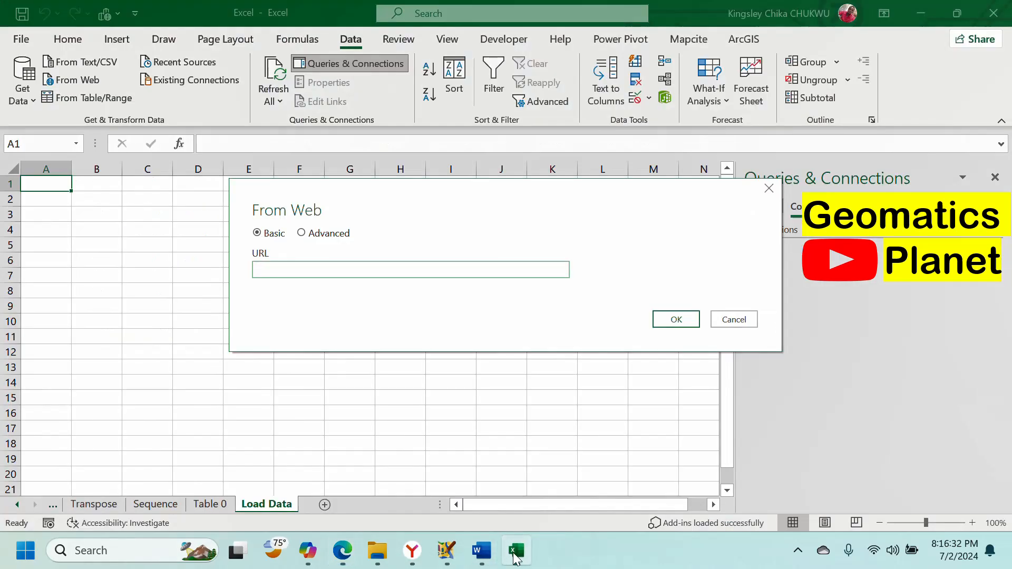
key("ctrl+v")
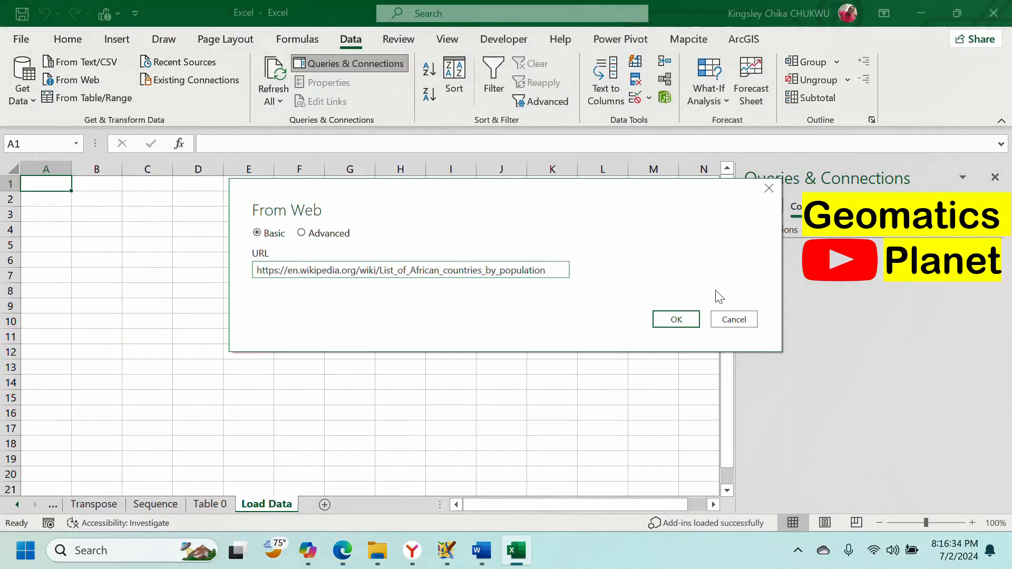
left_click(675, 319)
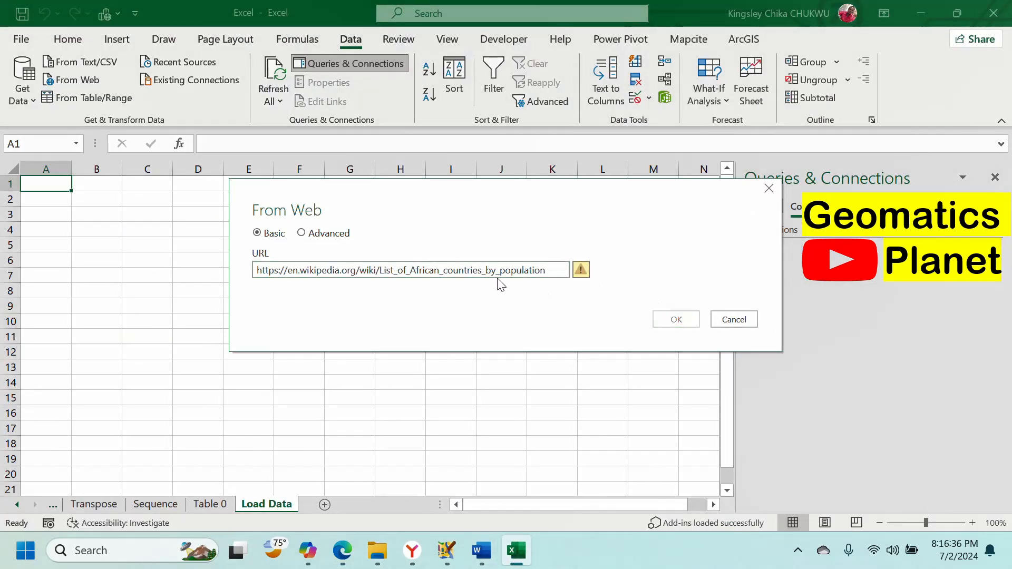
mouse_move(580, 272)
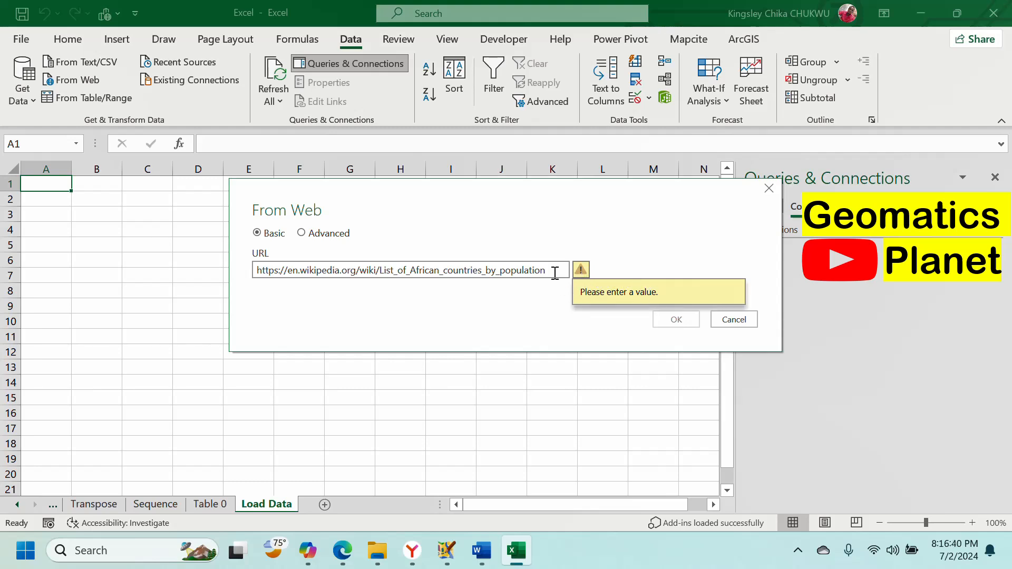
left_click(559, 272)
left_click(676, 319)
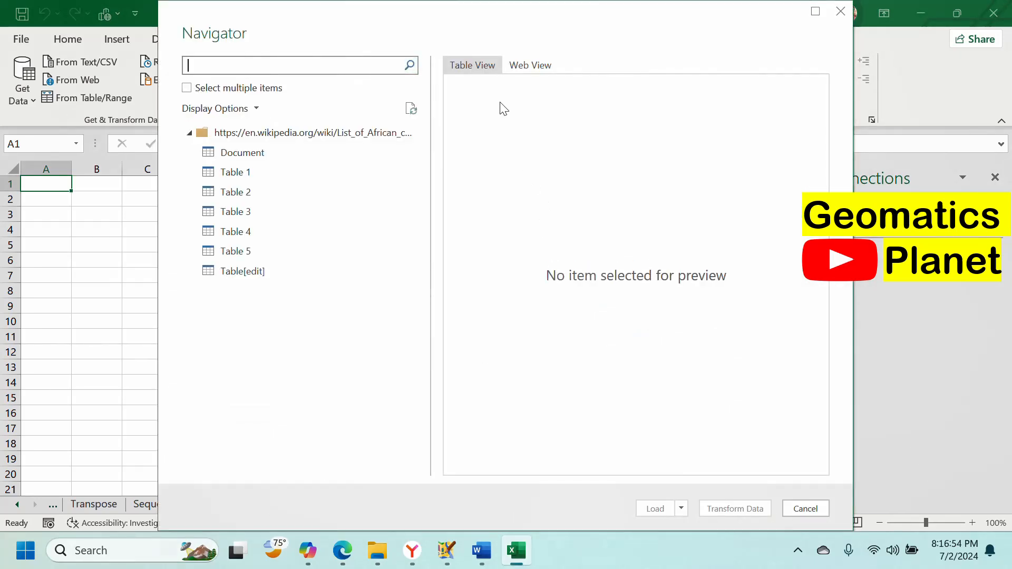
Step: Preview the African countries page in Web View, then show its Document item as a data grid
left_click(529, 65)
scroll(601, 222, "down", 15)
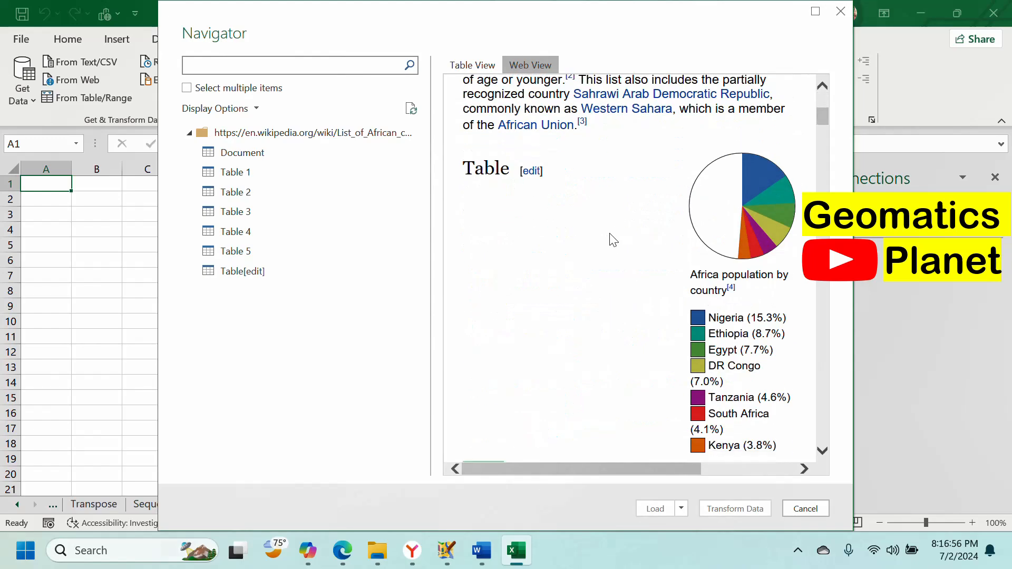
scroll(590, 232, "down", 20)
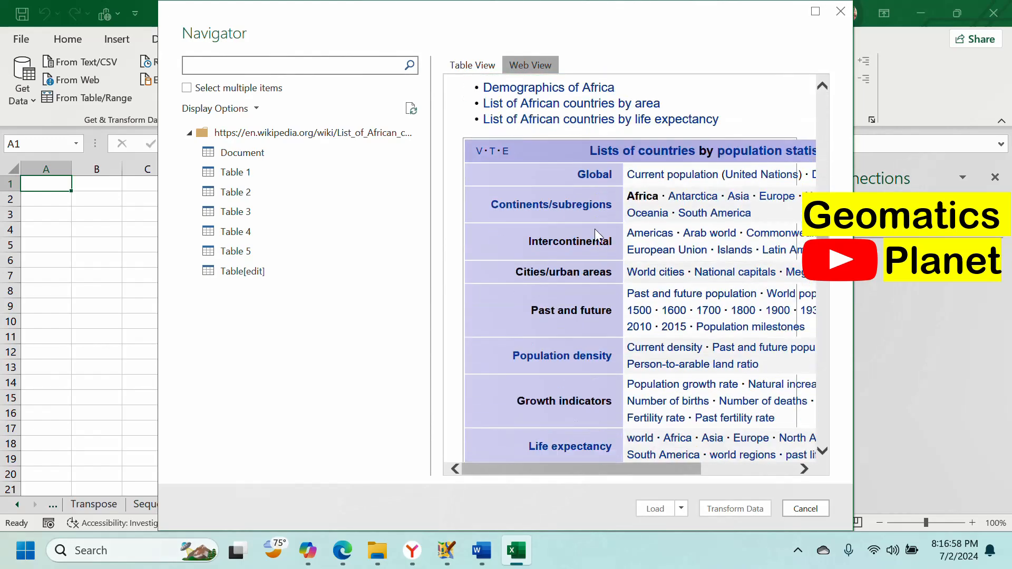
left_click(298, 159)
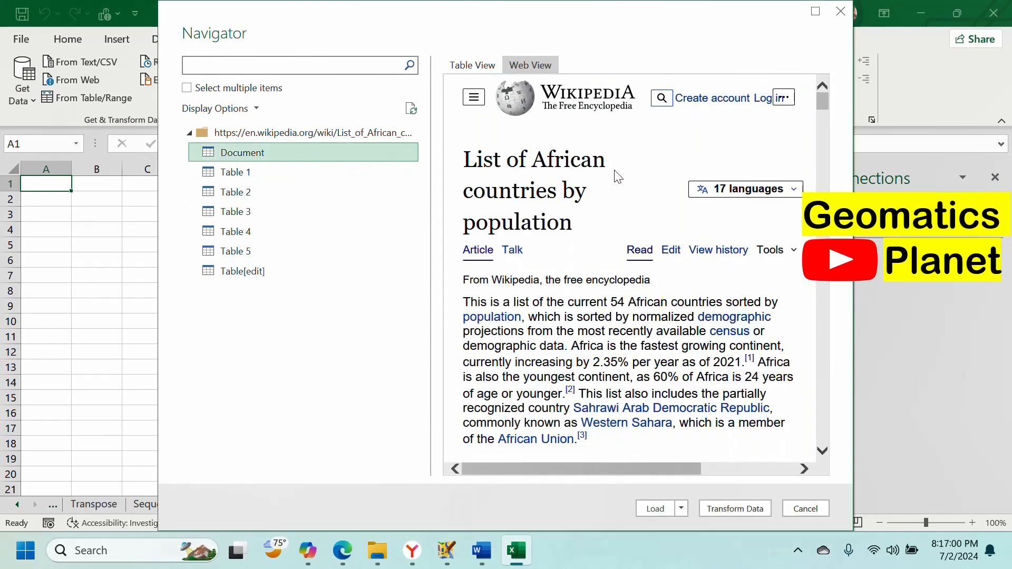
scroll(659, 179, "down", 8)
left_click(473, 66)
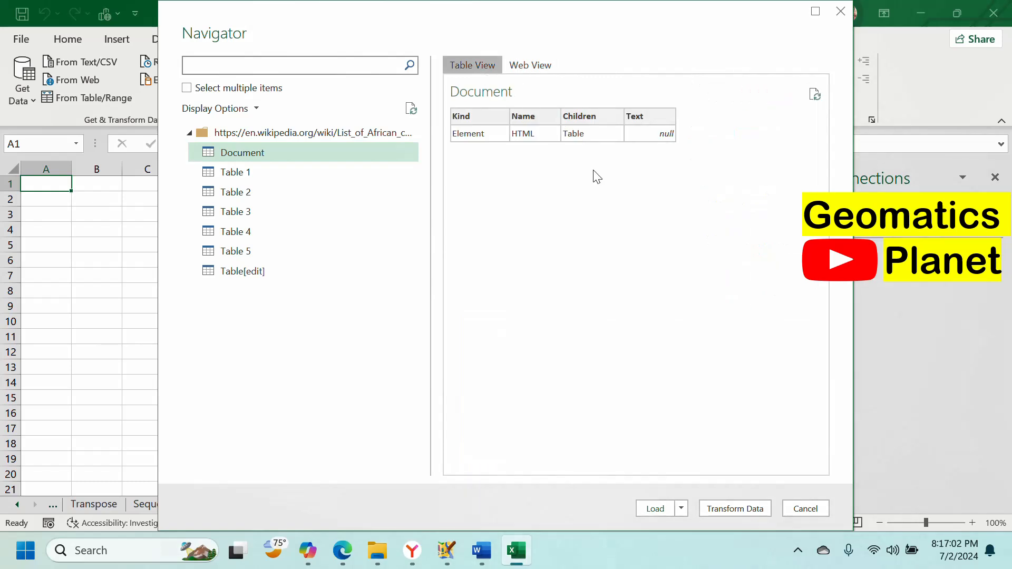
Step: Preview Tables 1 through 5, then select Table[edit] and scroll its preview to check the columns
left_click(284, 178)
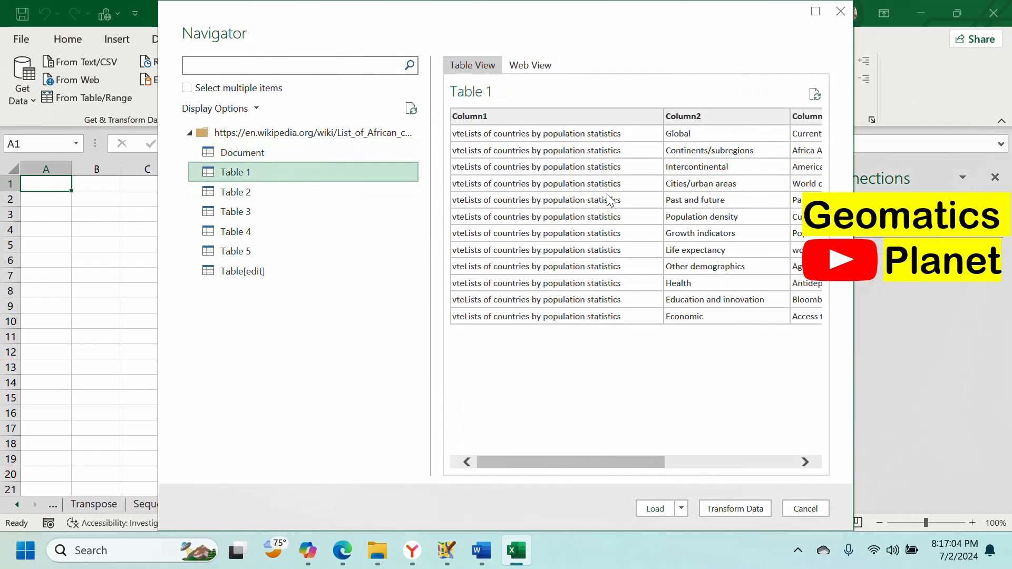
left_click_drag(598, 462, 549, 406)
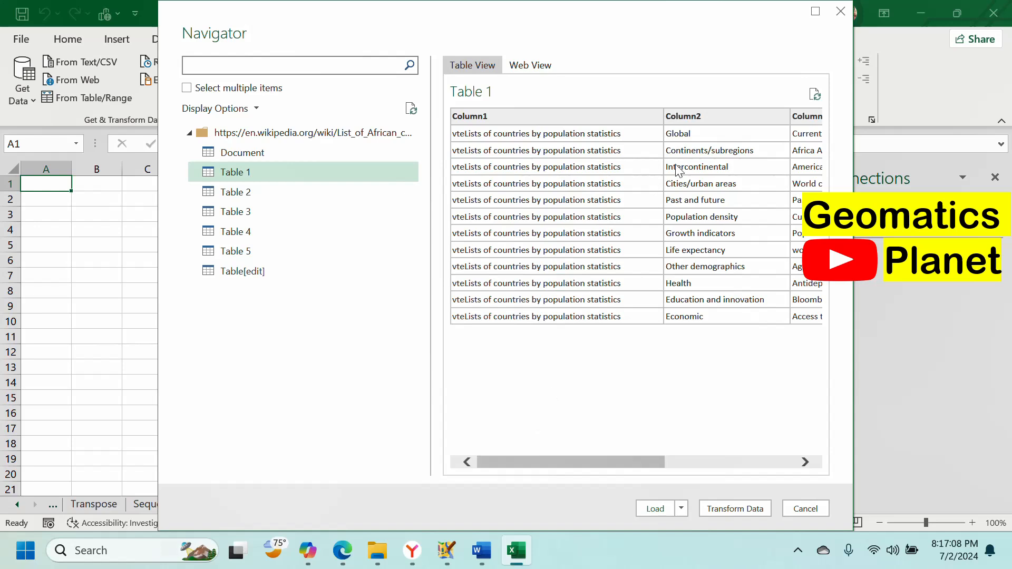
left_click(220, 192)
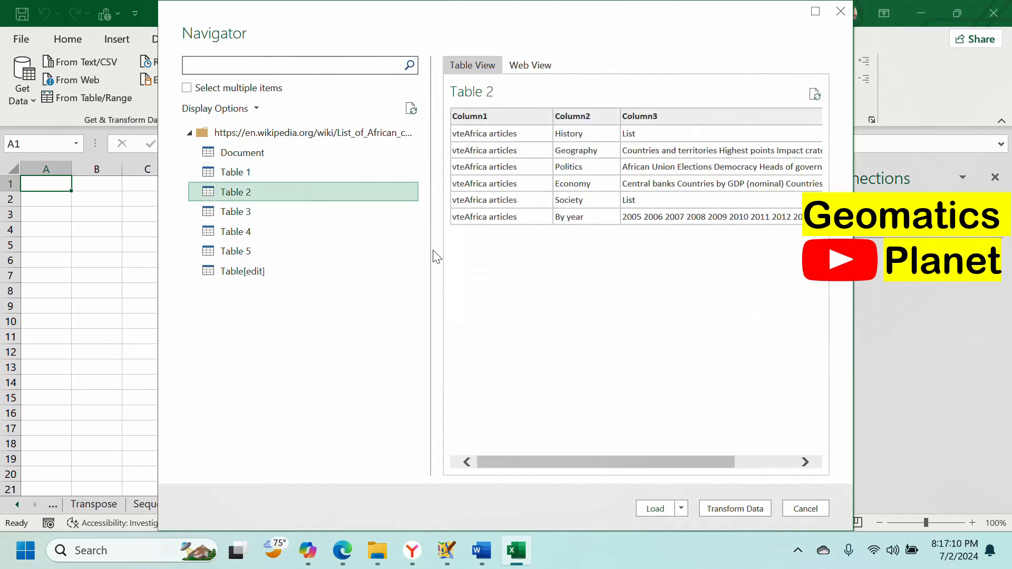
left_click(225, 213)
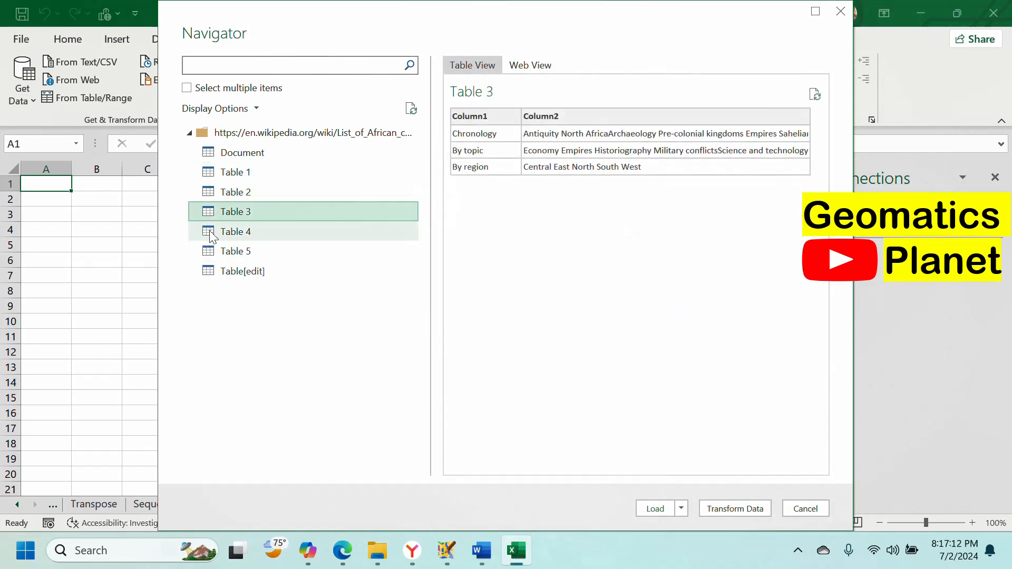
left_click(212, 234)
left_click(271, 249)
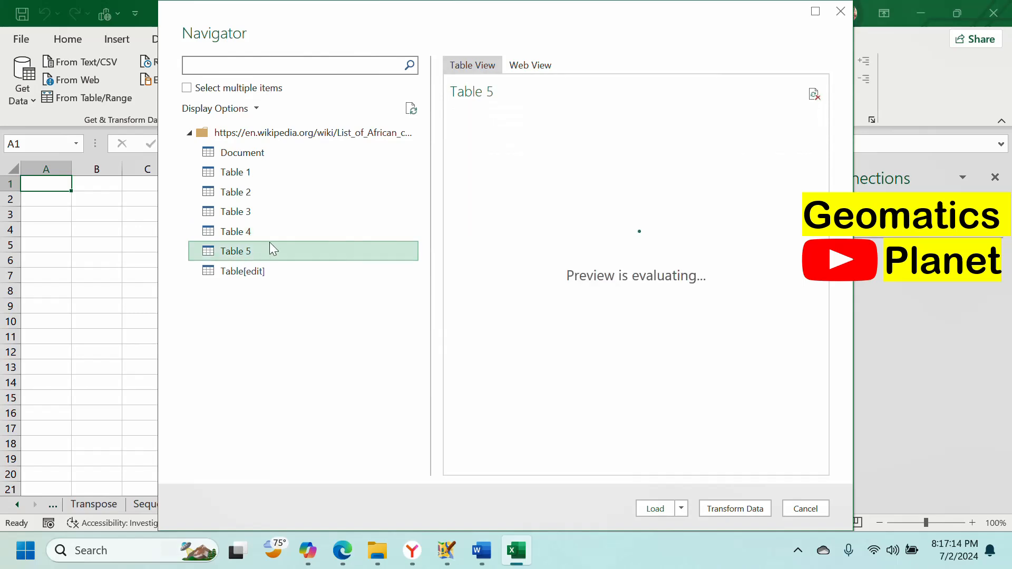
left_click(244, 271)
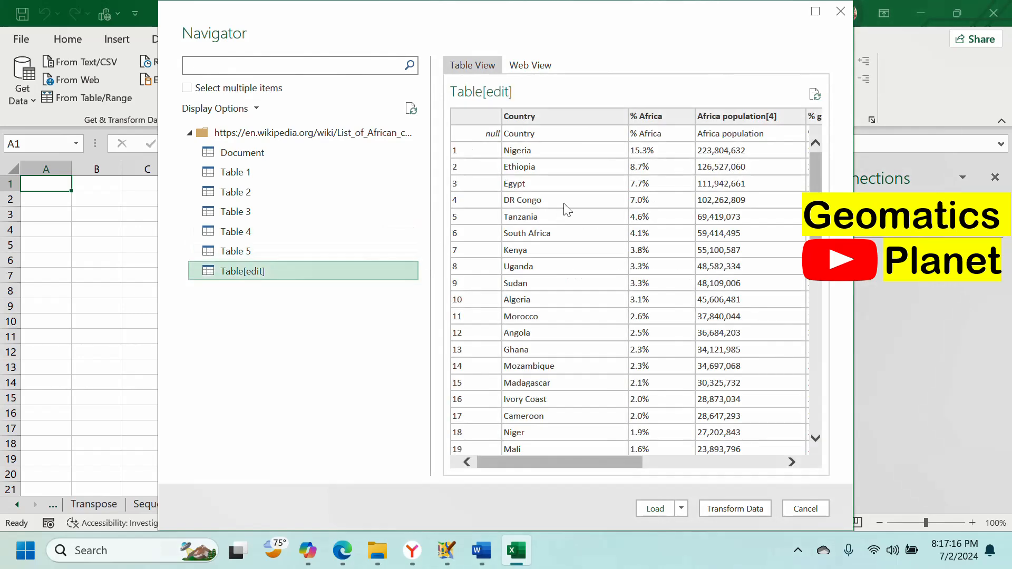
mouse_move(554, 465)
left_mouse_down()
mouse_move(573, 444)
mouse_move(737, 427)
mouse_move(571, 463)
left_mouse_up()
Step: Load Table[edit] into the workbook and jump to the Table 0 and Table[edit] results from the Queries pane
left_click(654, 509)
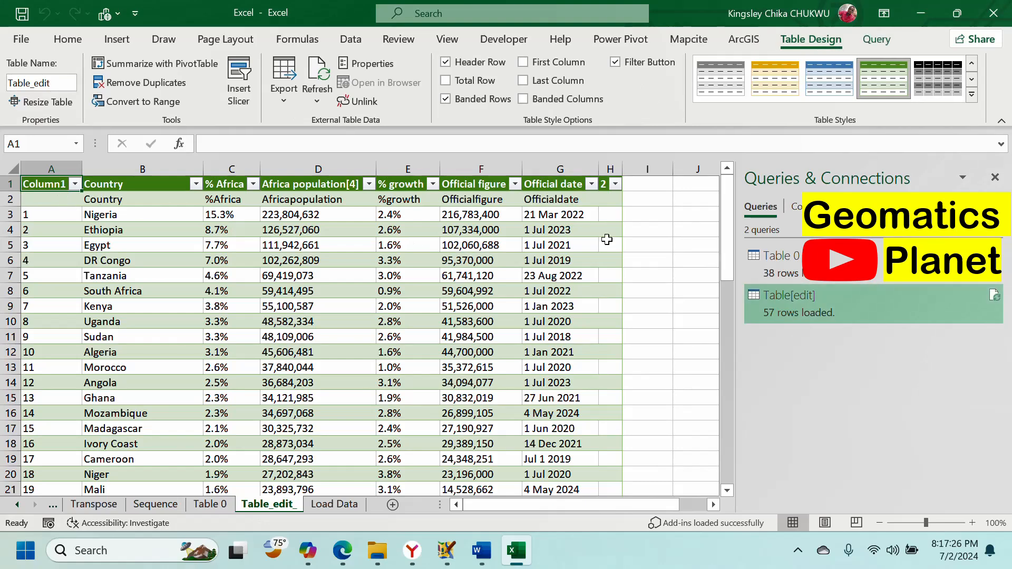
left_click(795, 268)
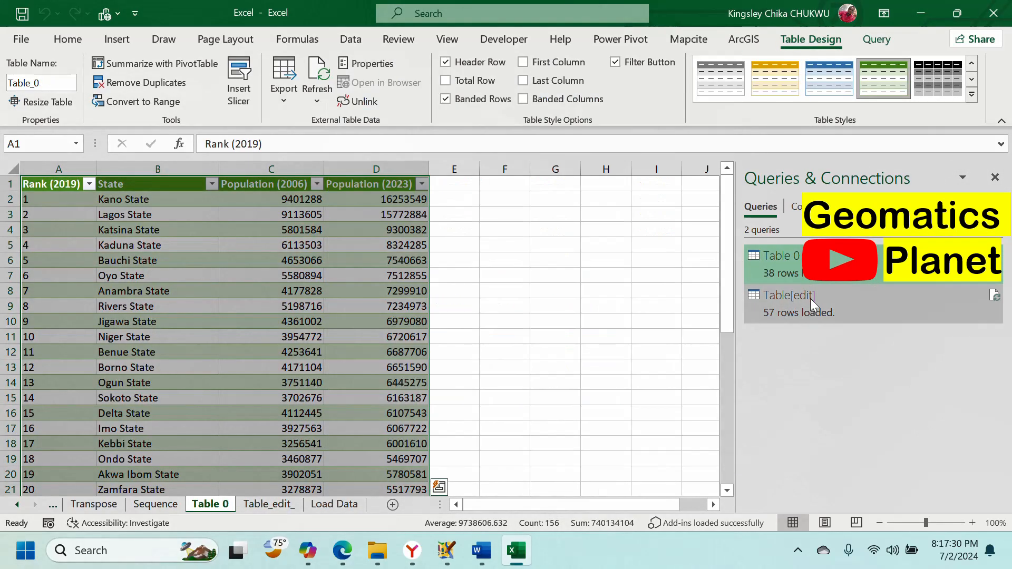
left_click(810, 298)
scroll(369, 338, "down", 9)
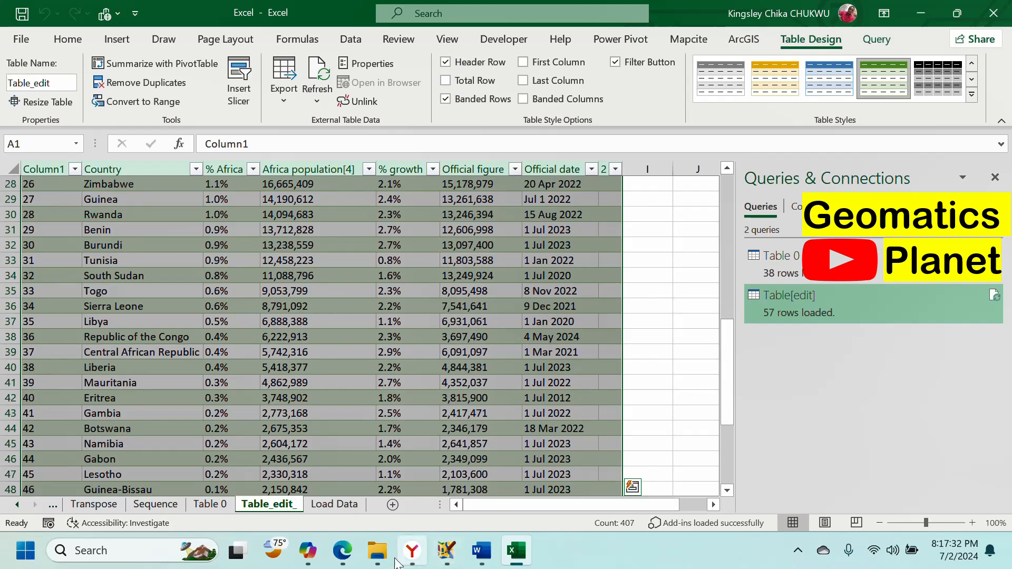
Step: Check the Table 0 and Table_edit_ sheets, then return to the empty Load Data sheet's Data ribbon
left_click(207, 503)
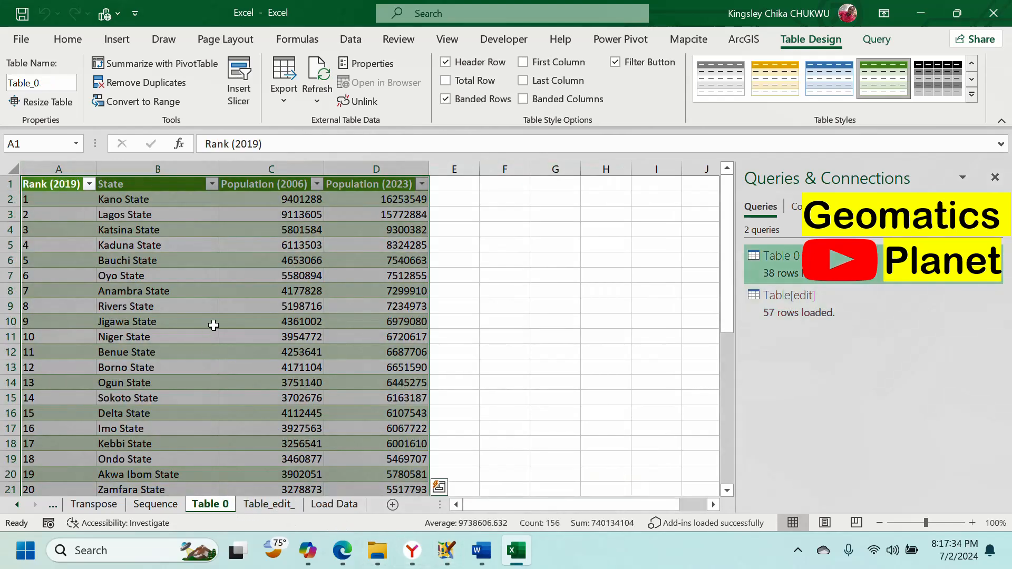
left_click(266, 505)
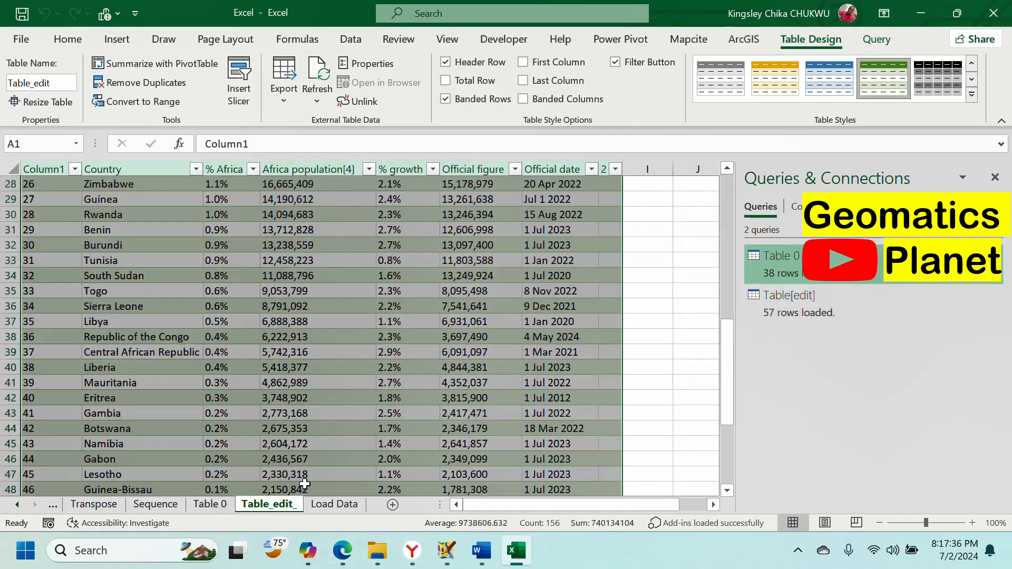
left_click(335, 504)
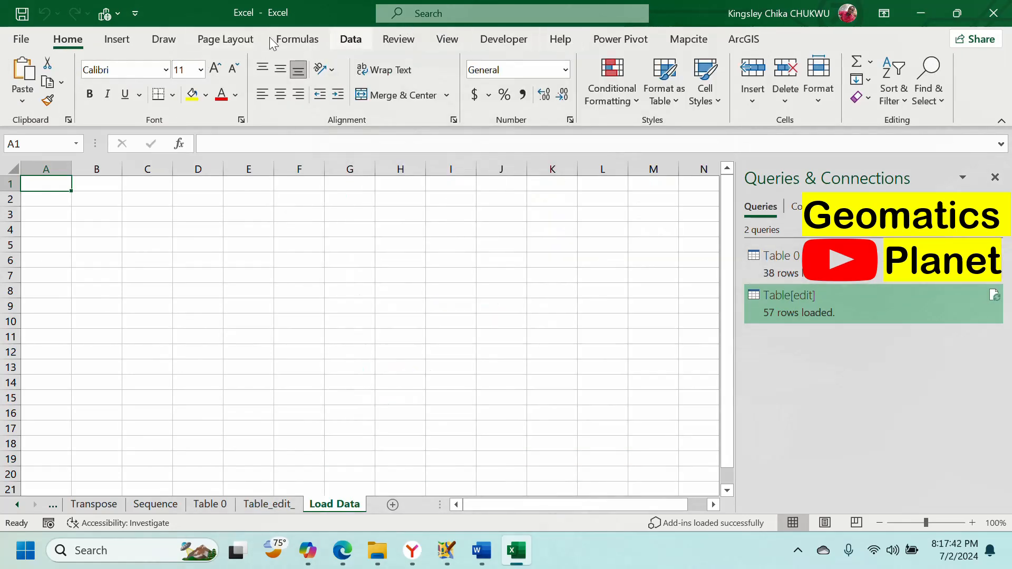
left_click(340, 44)
Step: Run Refresh All to reload Table 0 and Table[edit], then toggle the Queries & Connections pane
left_click(287, 101)
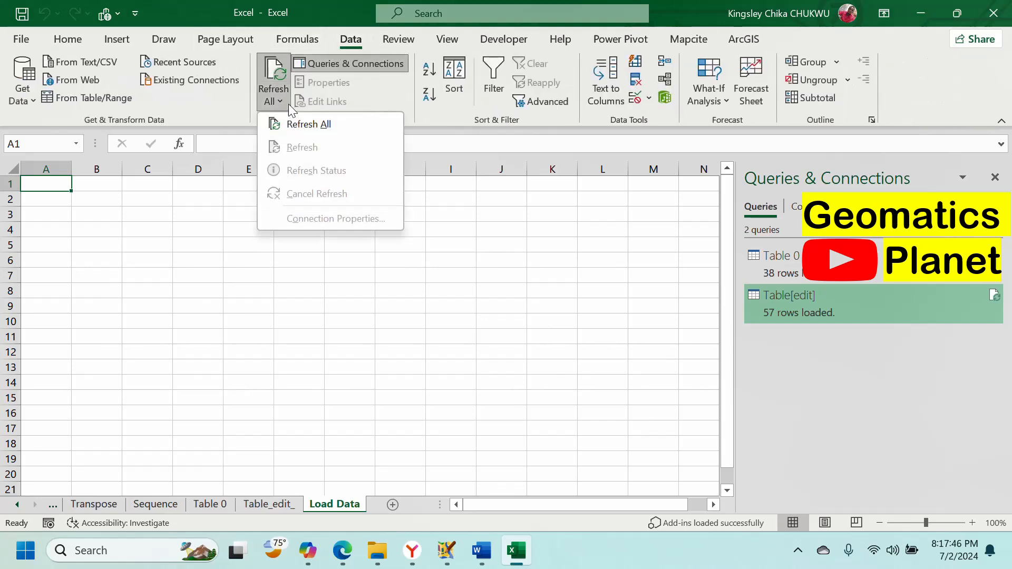
left_click(310, 131)
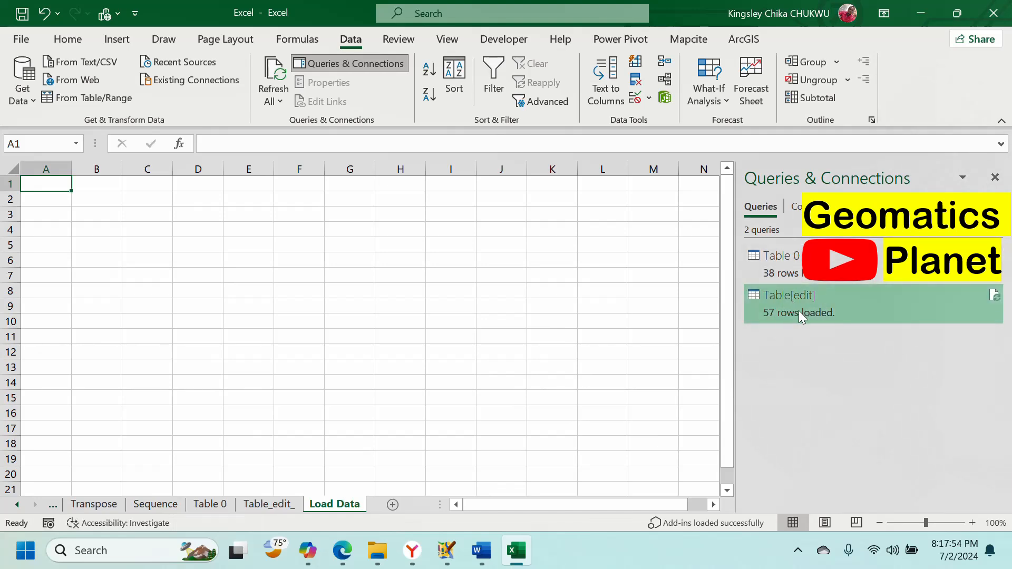
mouse_move(798, 311)
left_click(352, 65)
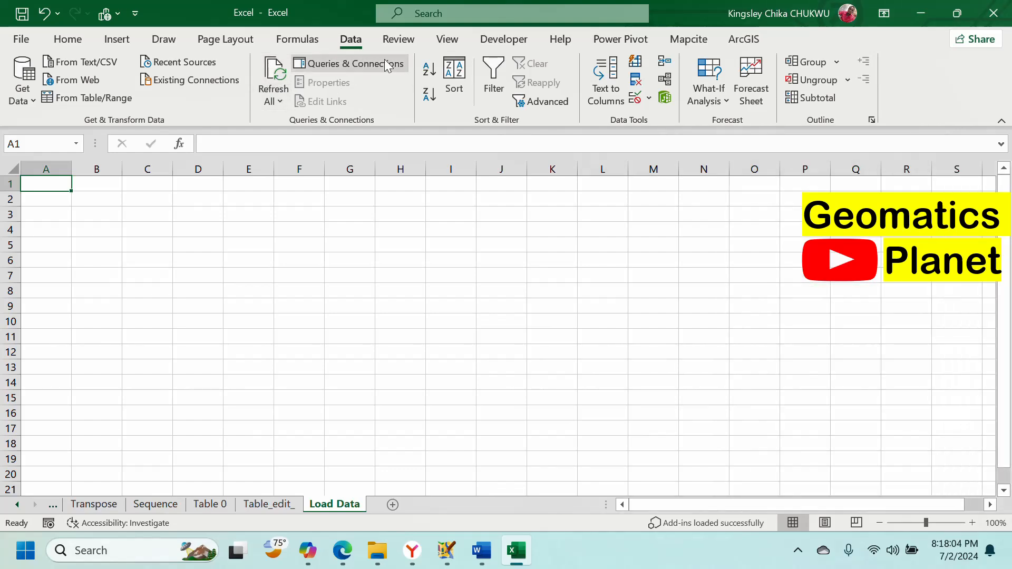
left_click(383, 60)
right_click(771, 299)
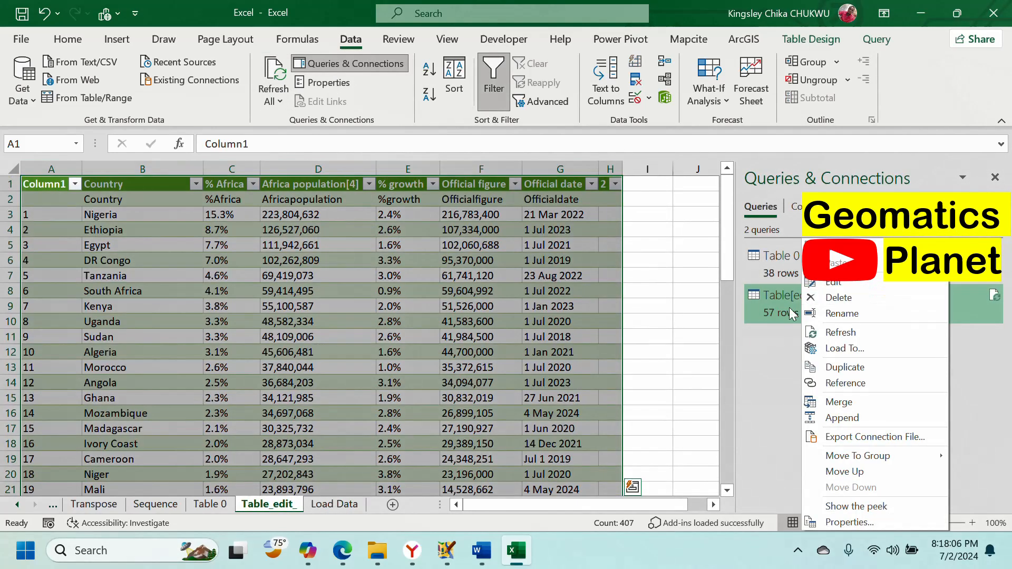
left_click(869, 521)
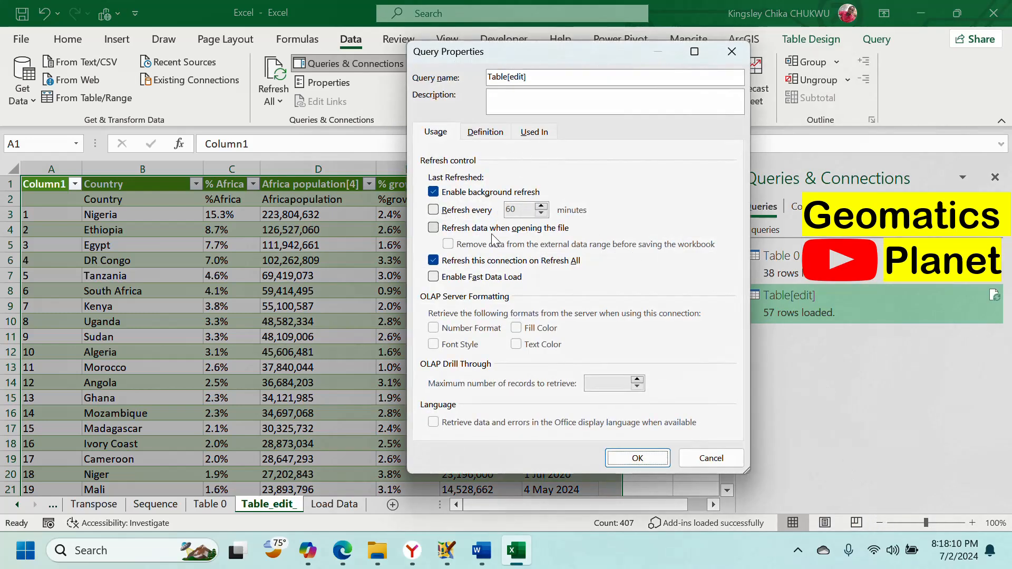
left_click(638, 459)
right_click(835, 310)
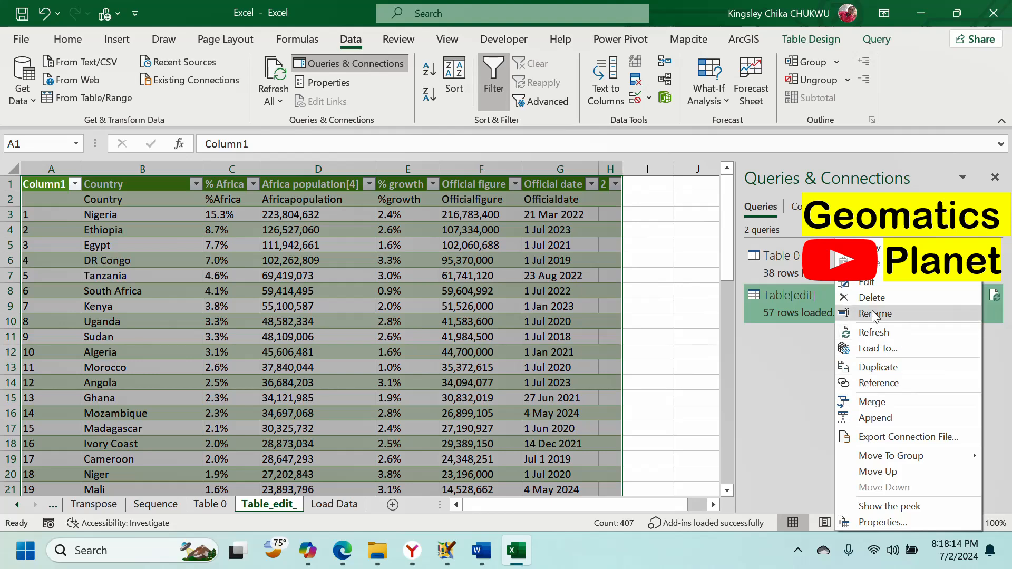
left_click(868, 286)
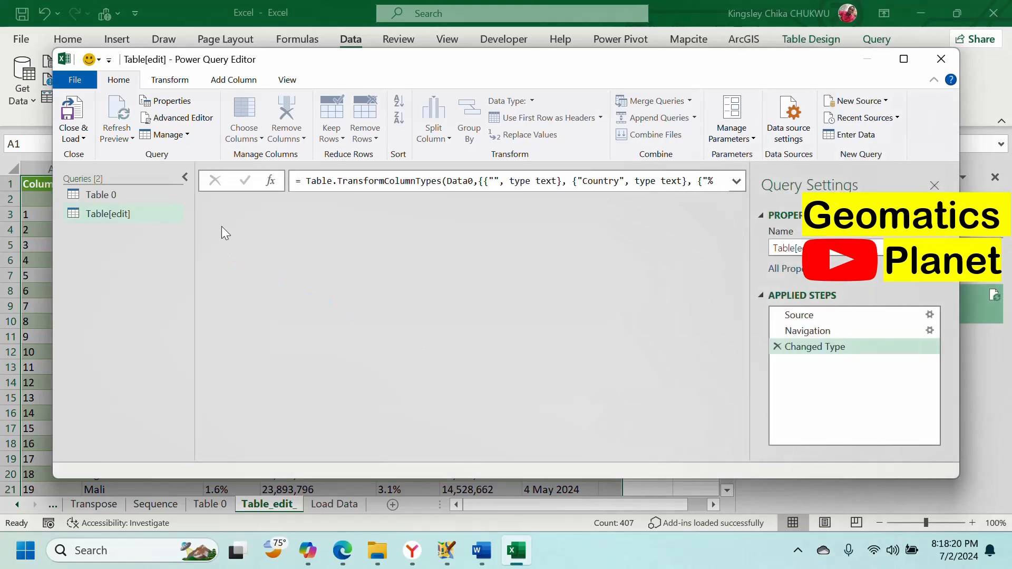
scroll(422, 261, "down", 12)
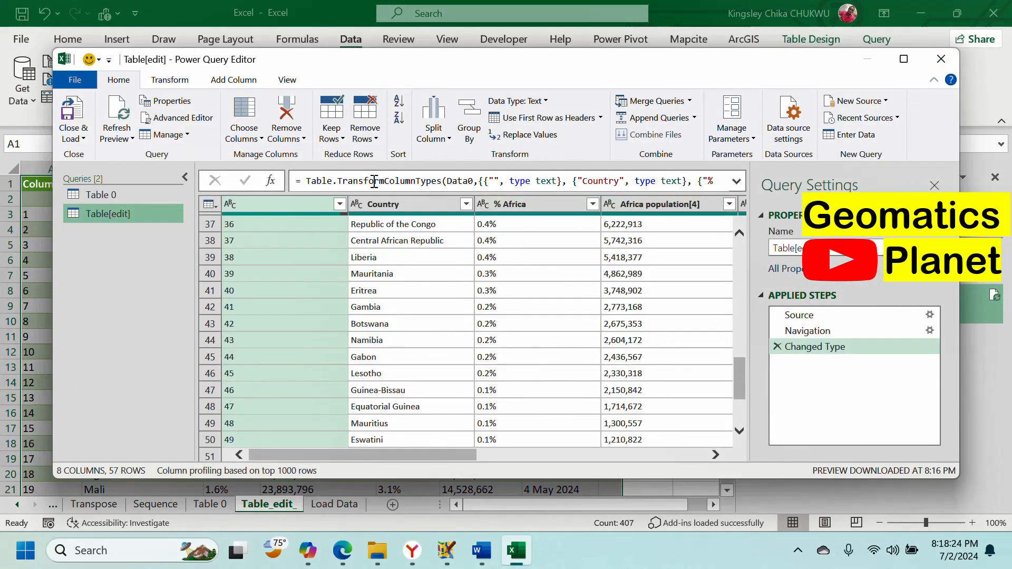
left_click(941, 58)
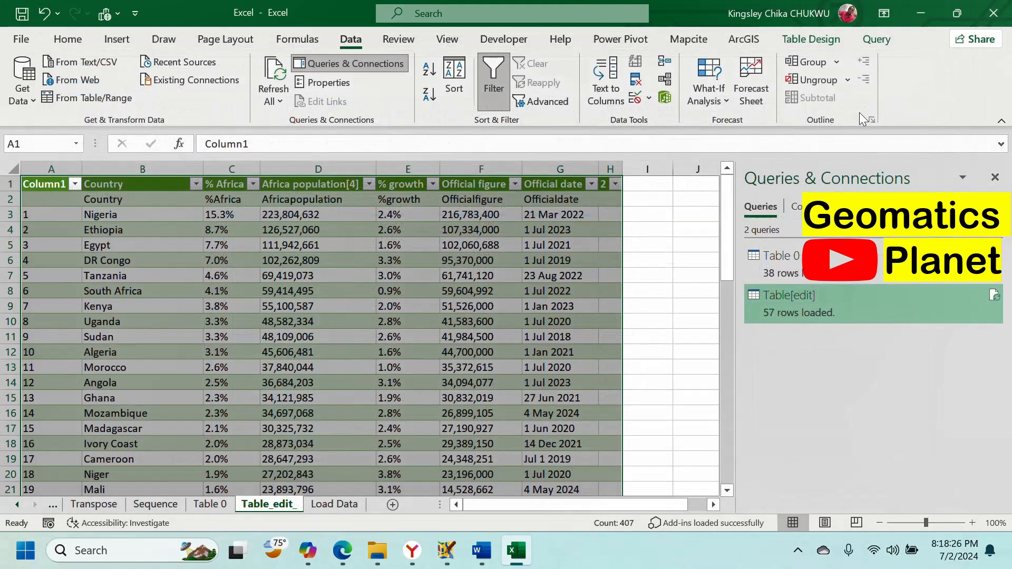
scroll(277, 286, "down", 13)
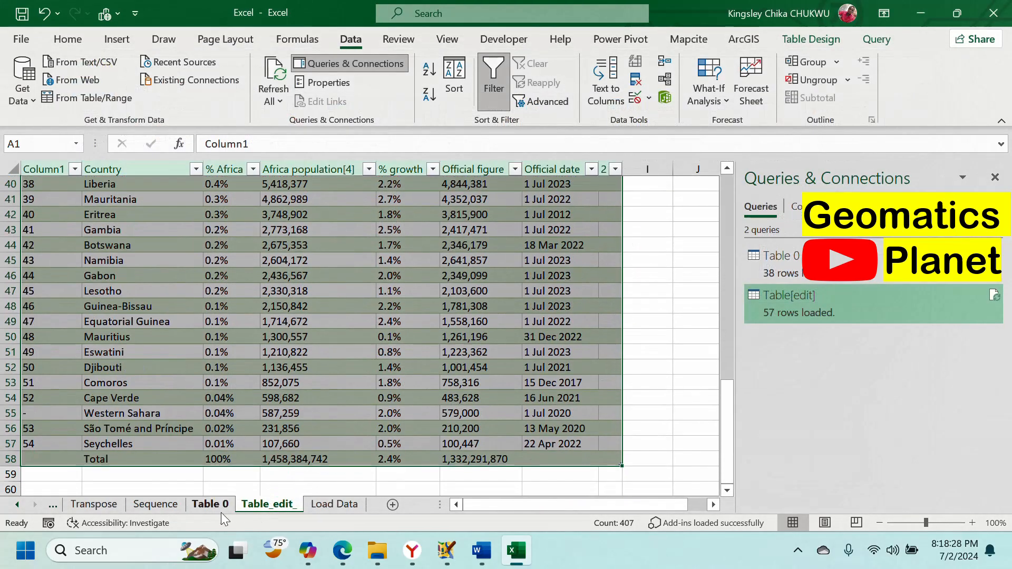
left_click(217, 507)
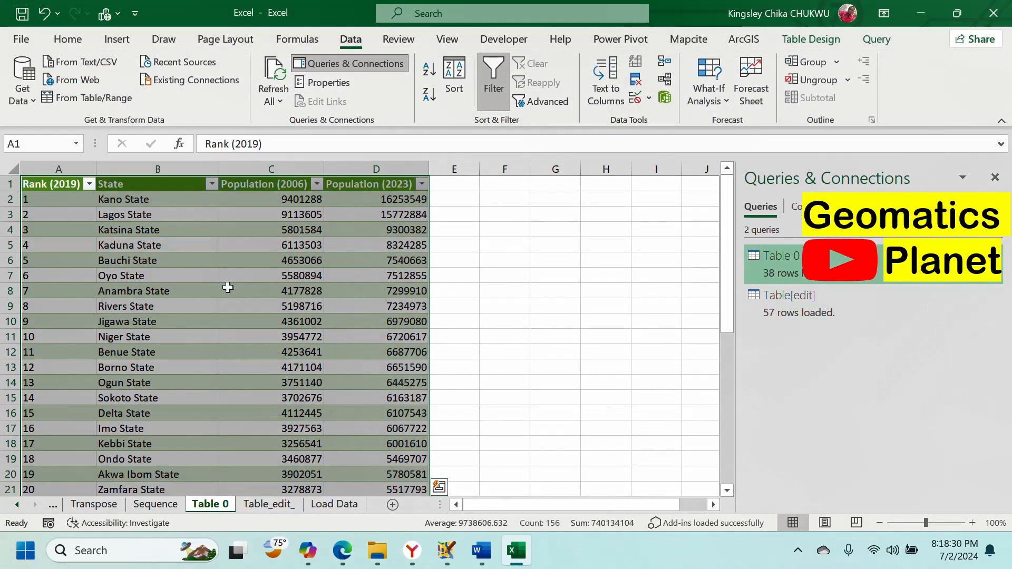
scroll(214, 282, "down", 8)
scroll(397, 317, "up", 8)
left_click(270, 505)
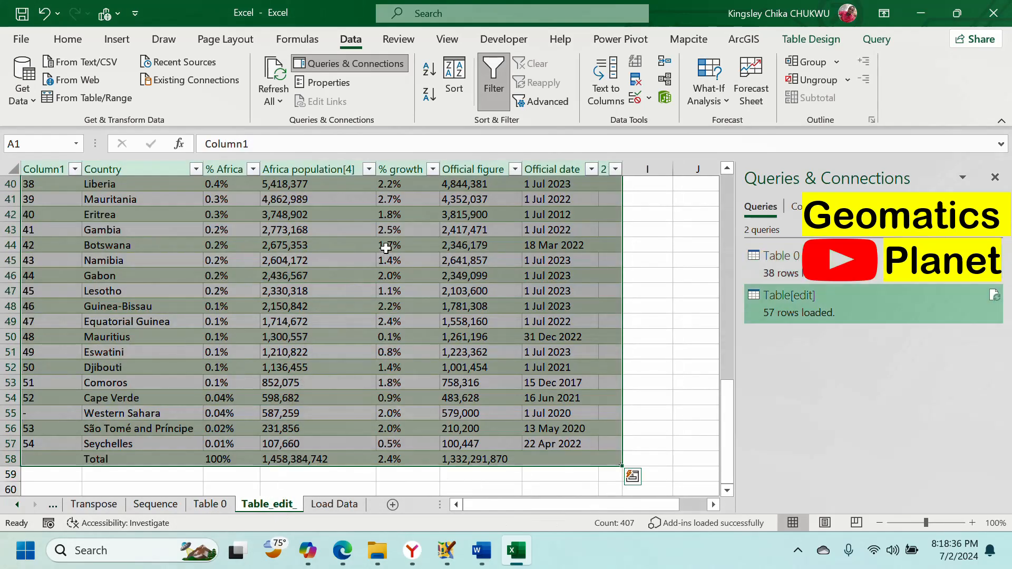
scroll(300, 253, "up", 4)
scroll(300, 238, "up", 9)
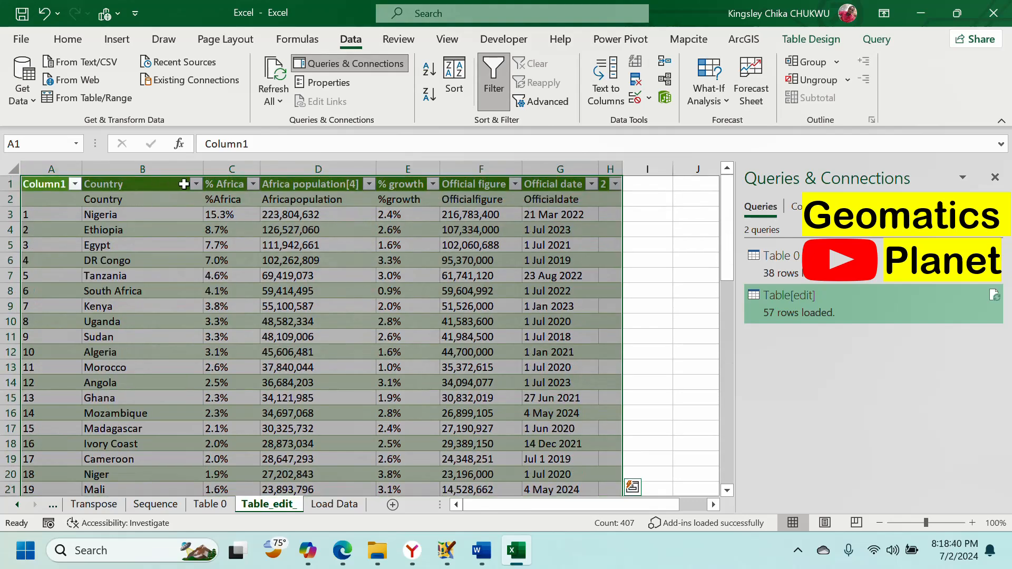
left_click(196, 184)
scroll(261, 406, "down", 2)
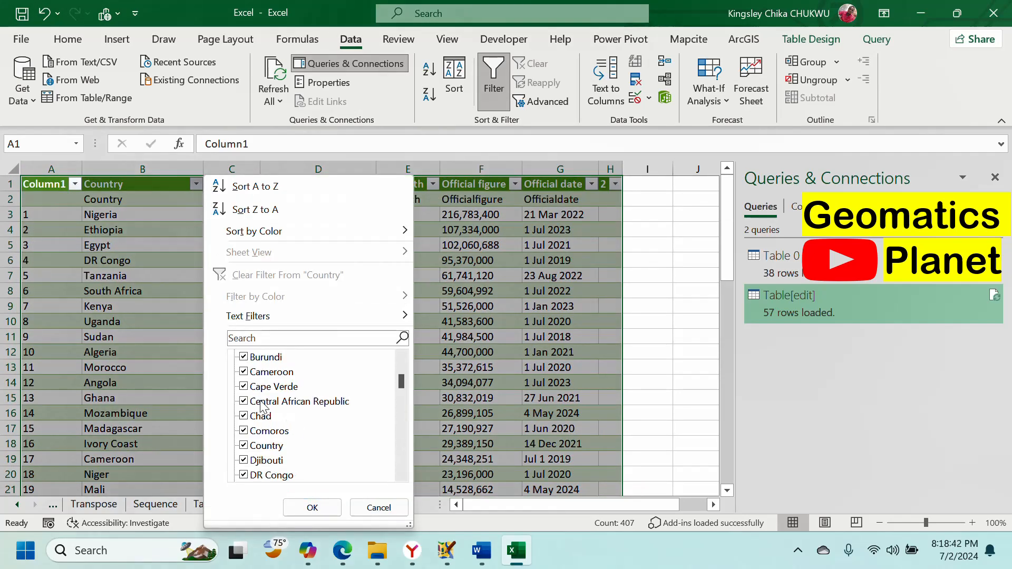
scroll(261, 406, "down", 15)
scroll(260, 406, "up", 5)
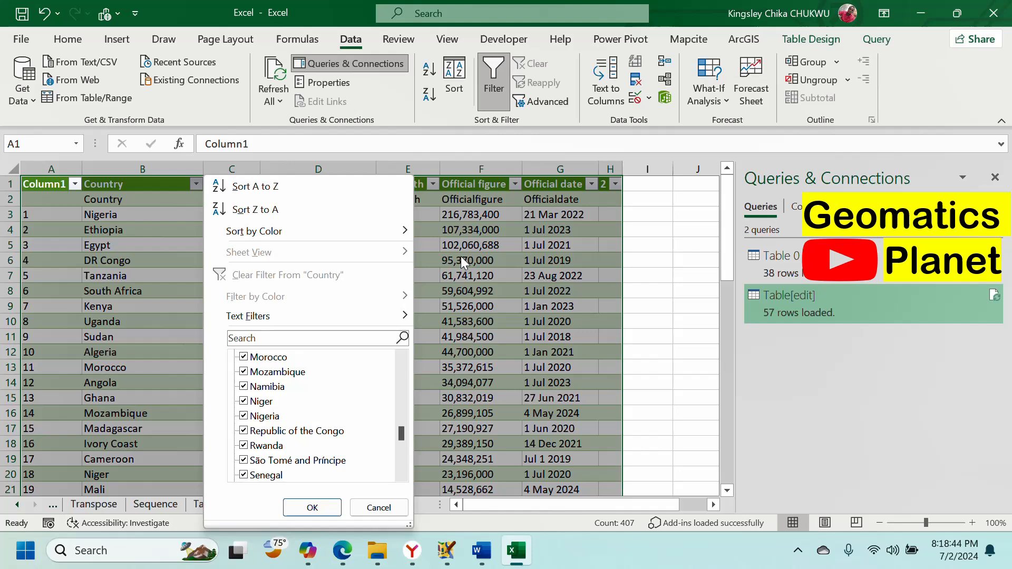
left_click(499, 230)
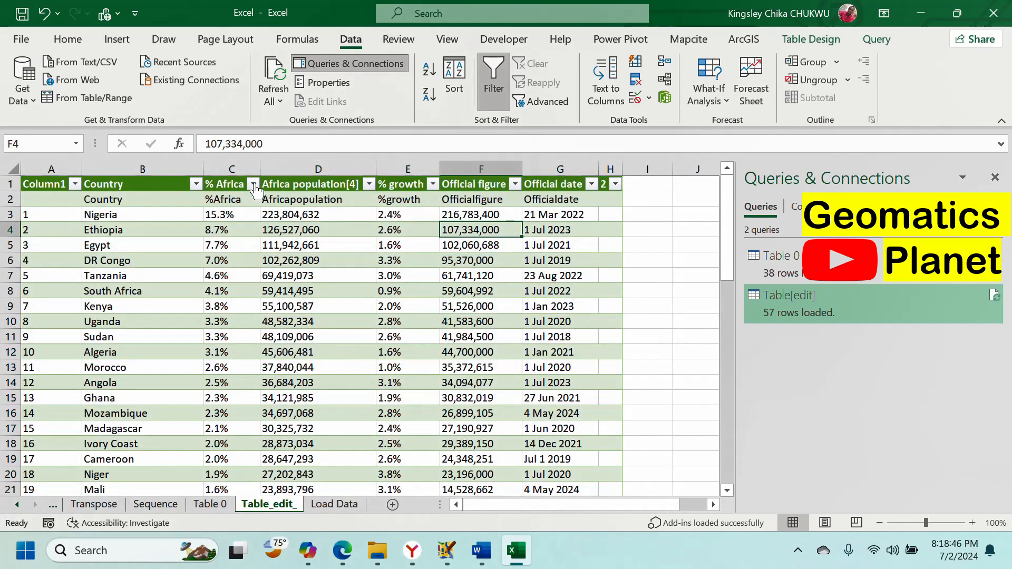
left_click(236, 184)
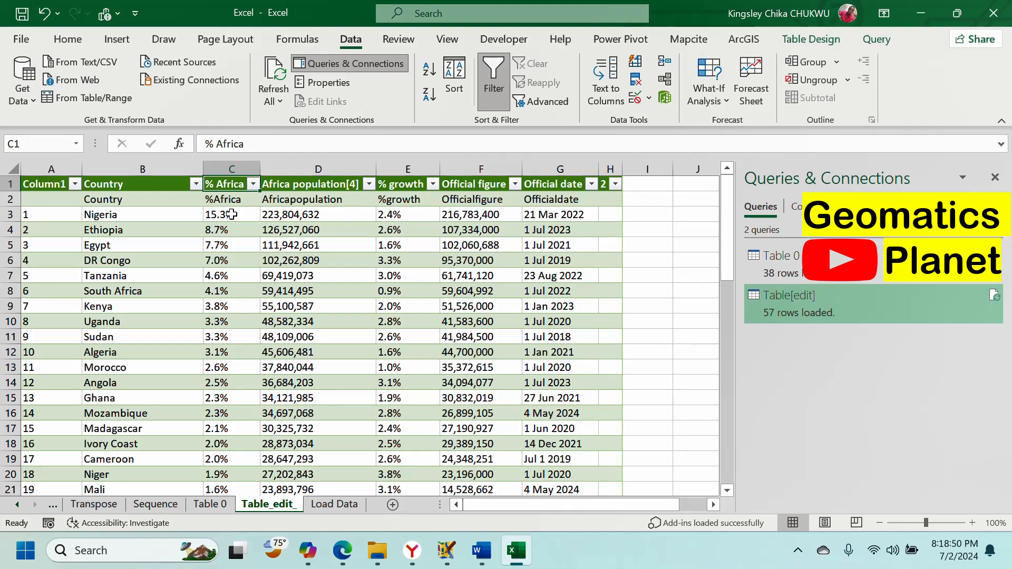
left_click(318, 215)
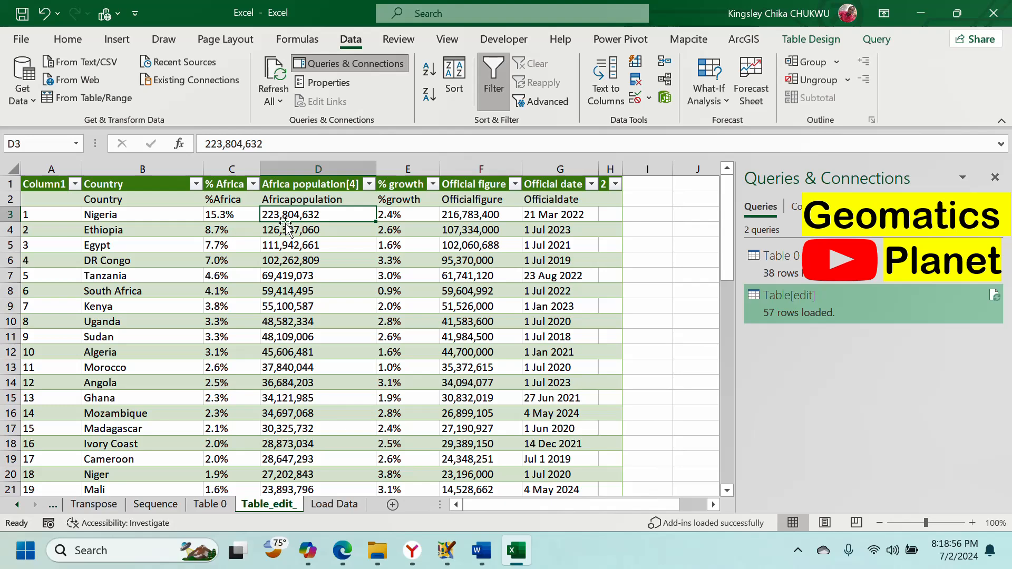
left_click(422, 219)
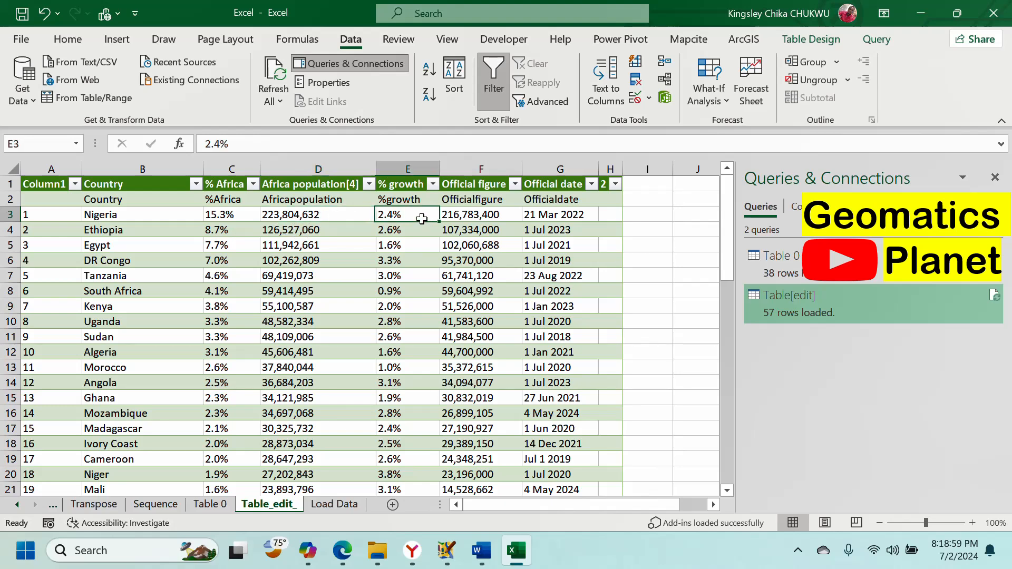
left_click(469, 215)
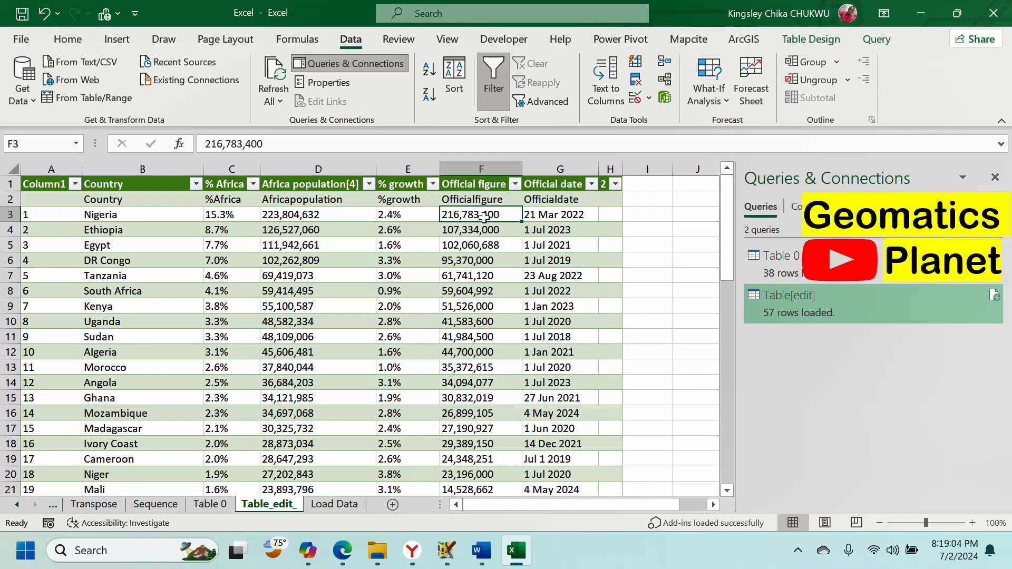
left_click(546, 213)
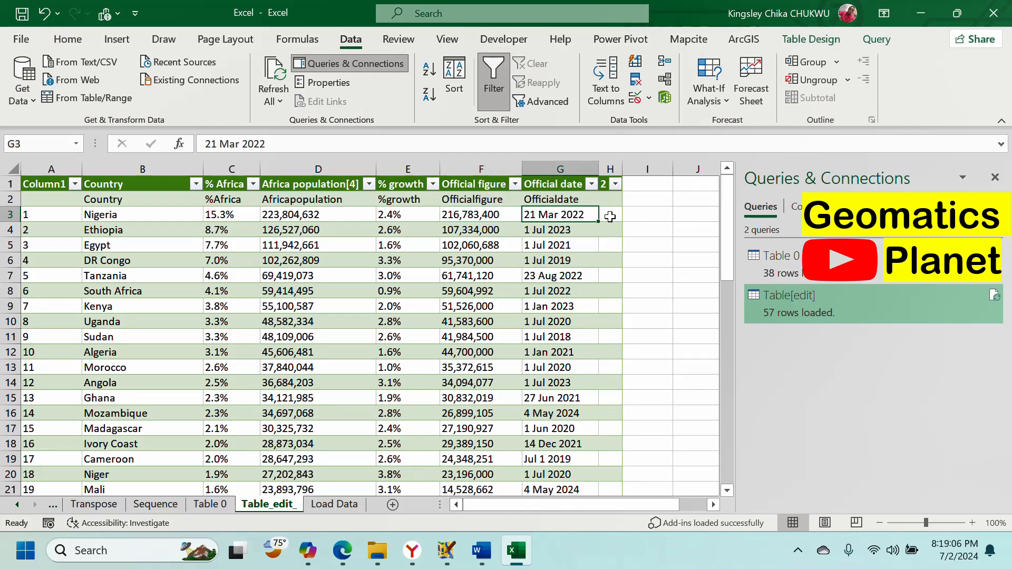
scroll(610, 217, "down", 1)
scroll(607, 224, "up", 1)
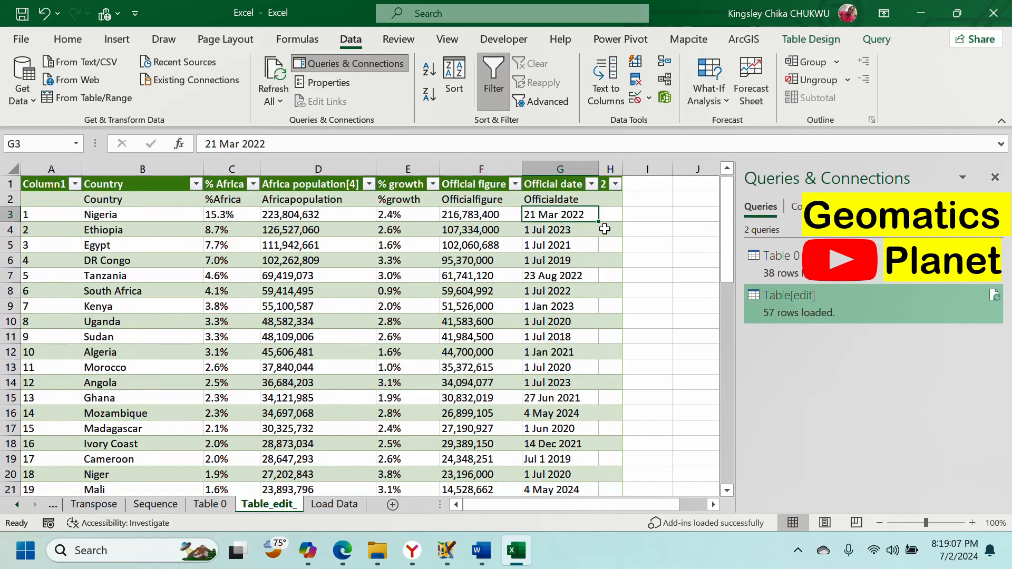
left_click(609, 185)
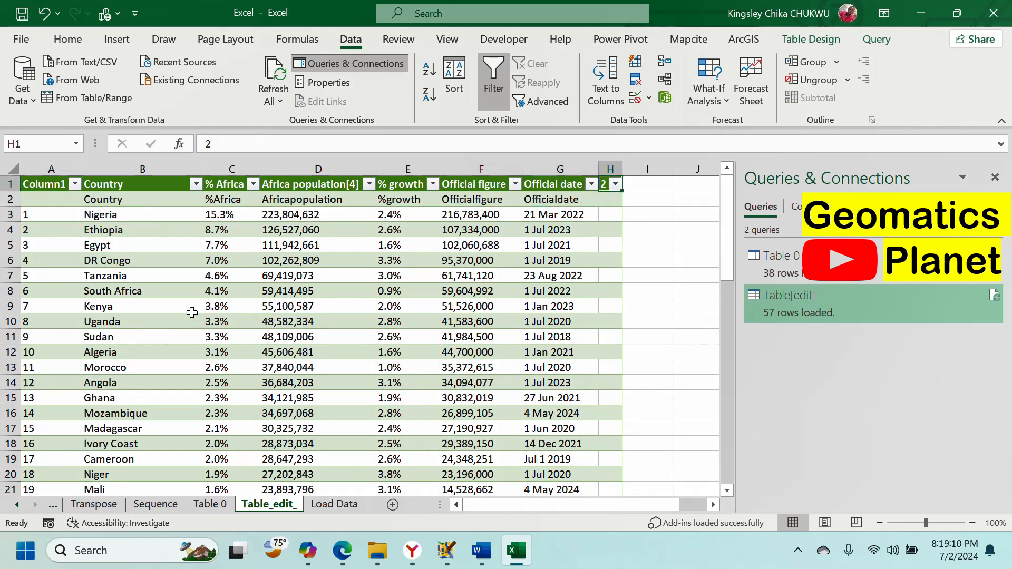
scroll(238, 314, "down", 10)
scroll(285, 315, "up", 10)
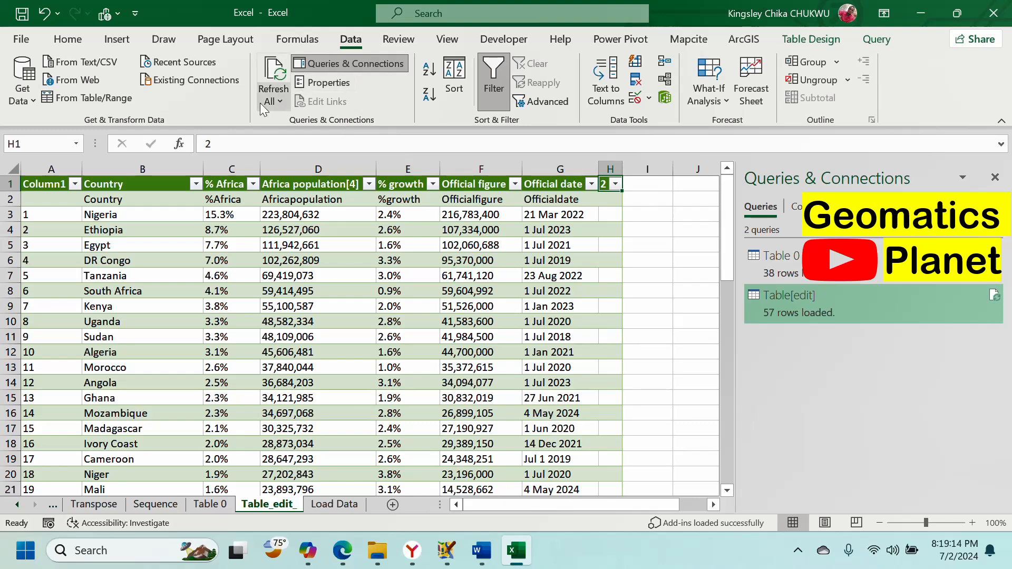
scroll(253, 357, "down", 5)
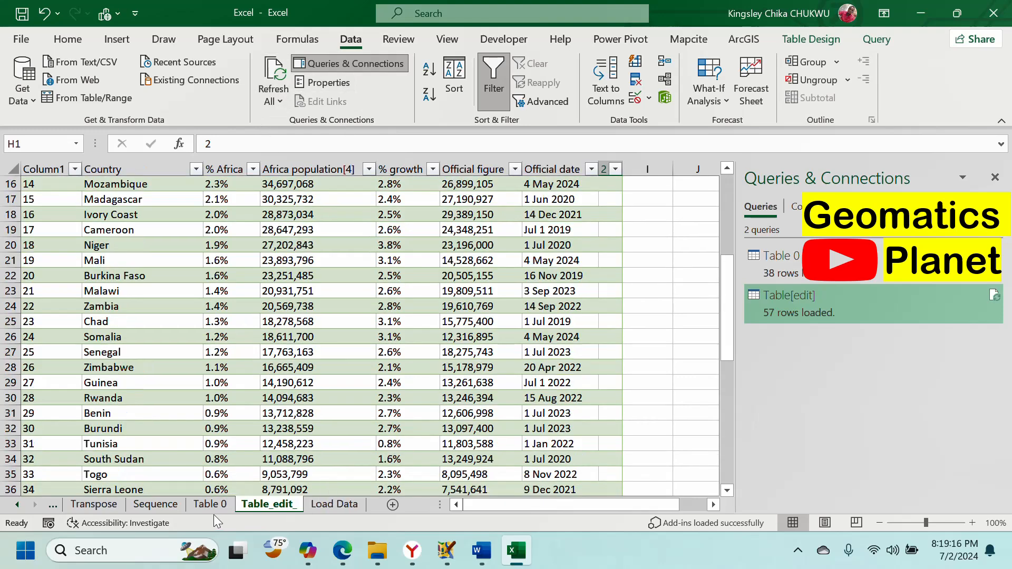
left_click(208, 505)
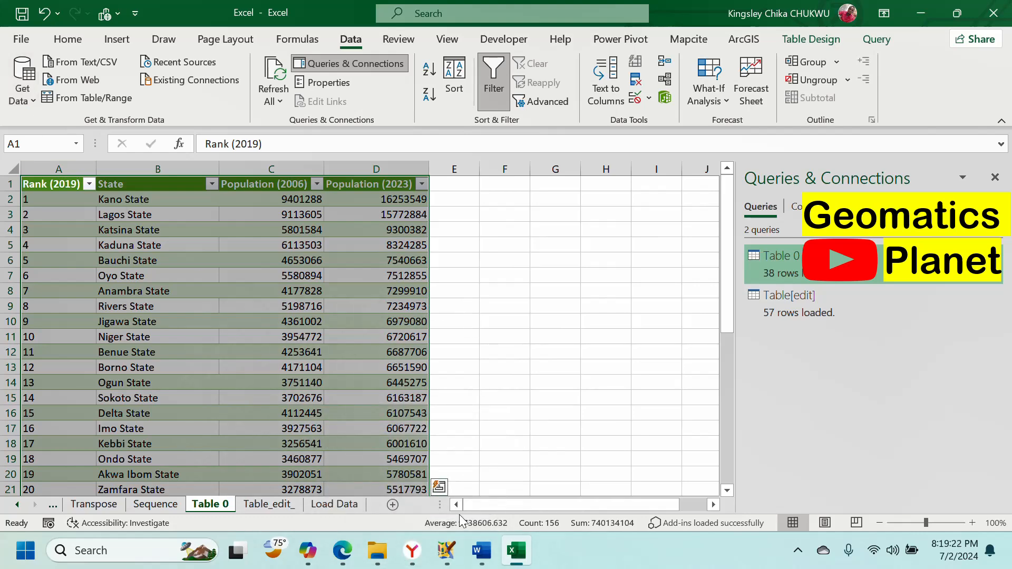
scroll(464, 314, "down", 6)
scroll(469, 298, "up", 6)
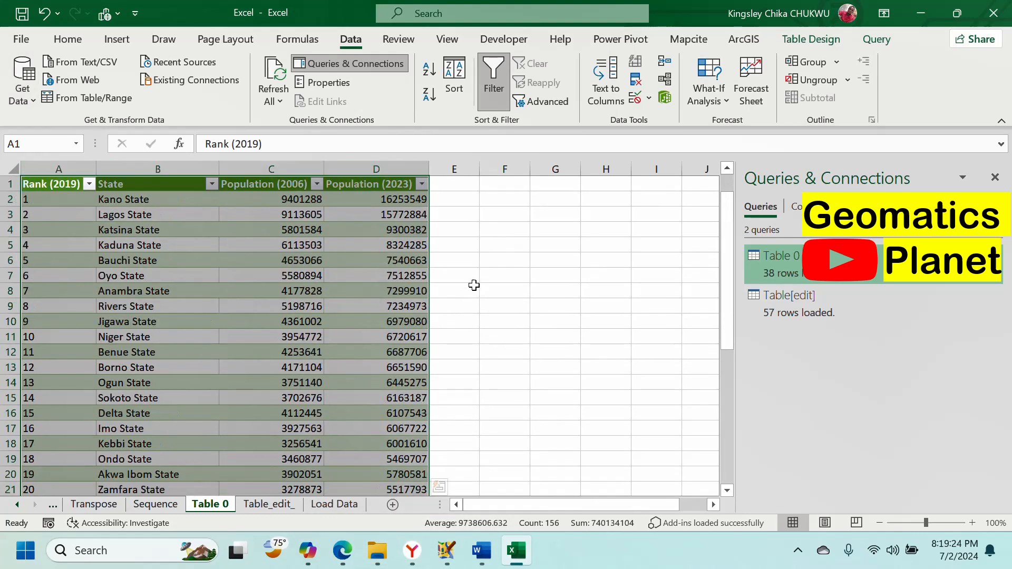
left_click(279, 504)
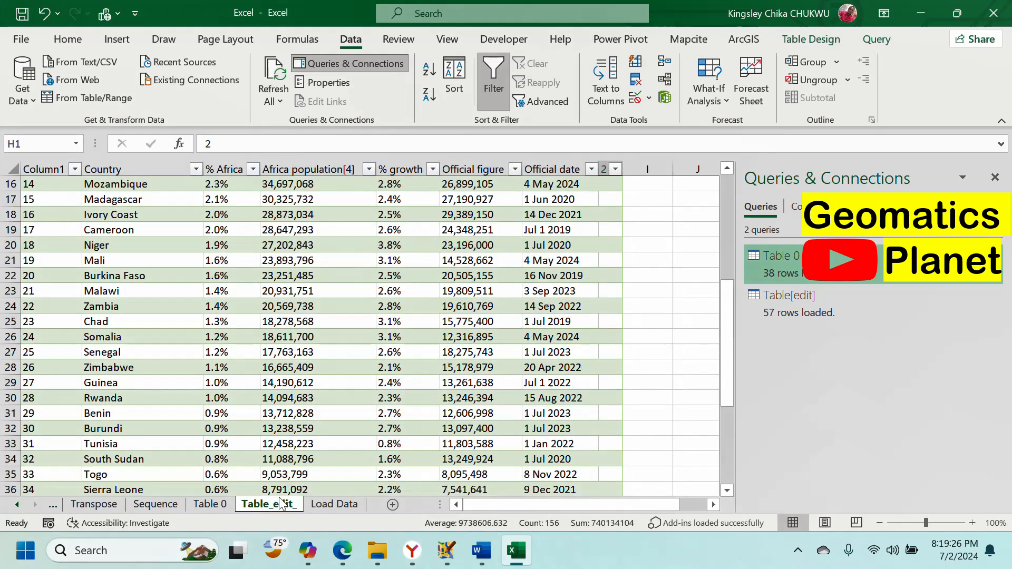
scroll(368, 344, "up", 5)
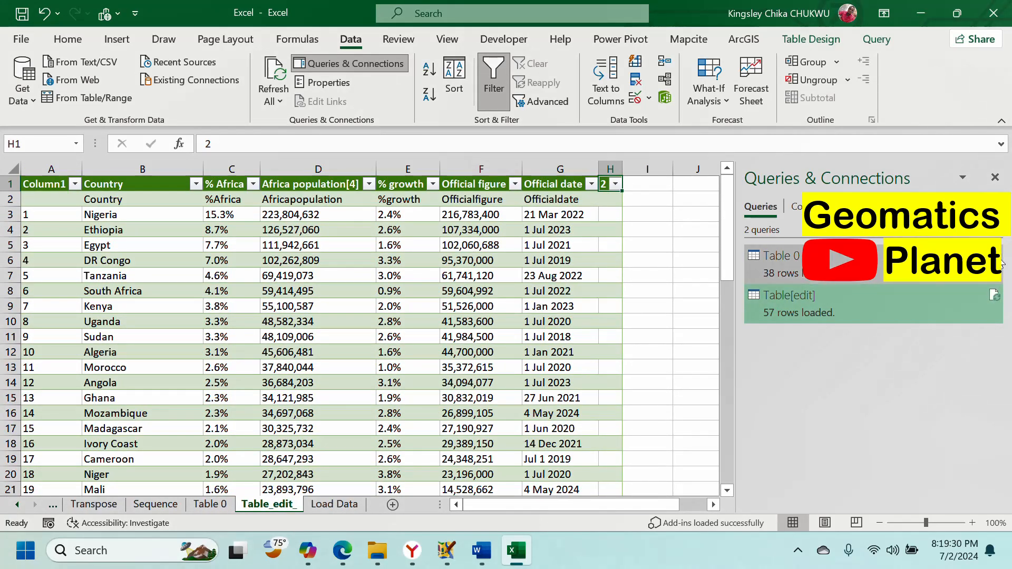
Step: Open Table 0 in Power Query Editor, close it unchanged, and select Table 0 in the Queries pane
mouse_move(1001, 264)
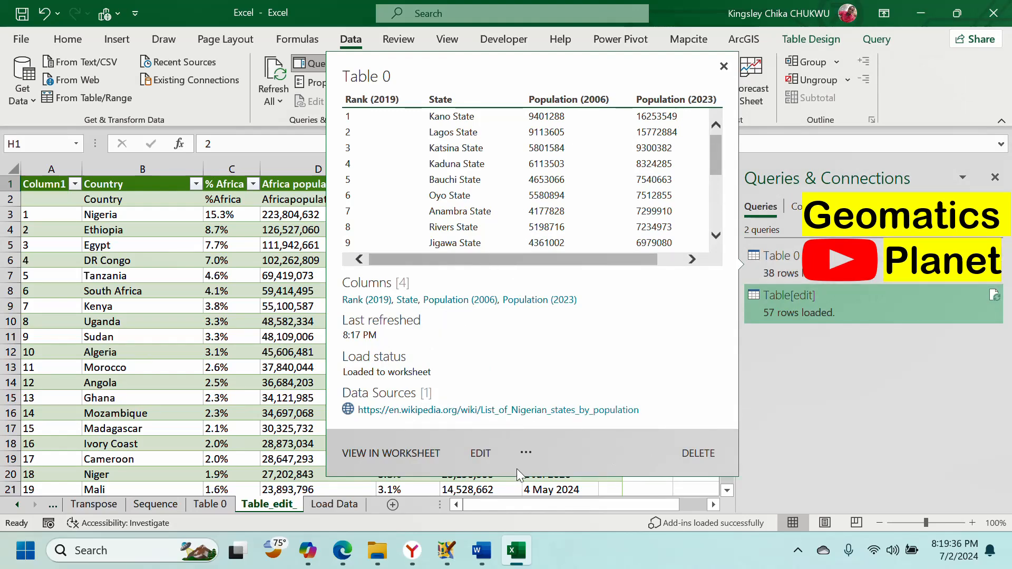
left_click(484, 454)
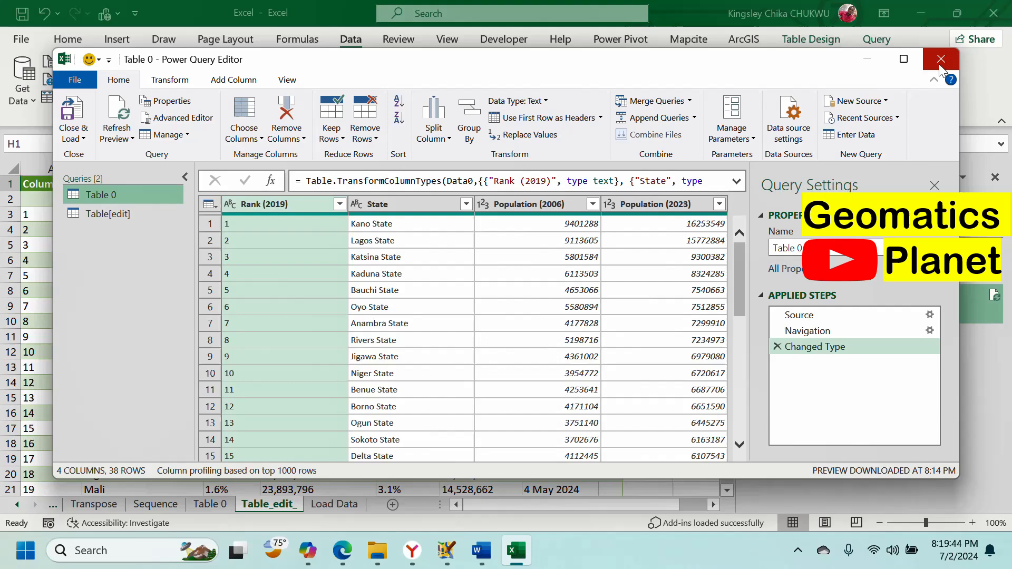
left_click(940, 59)
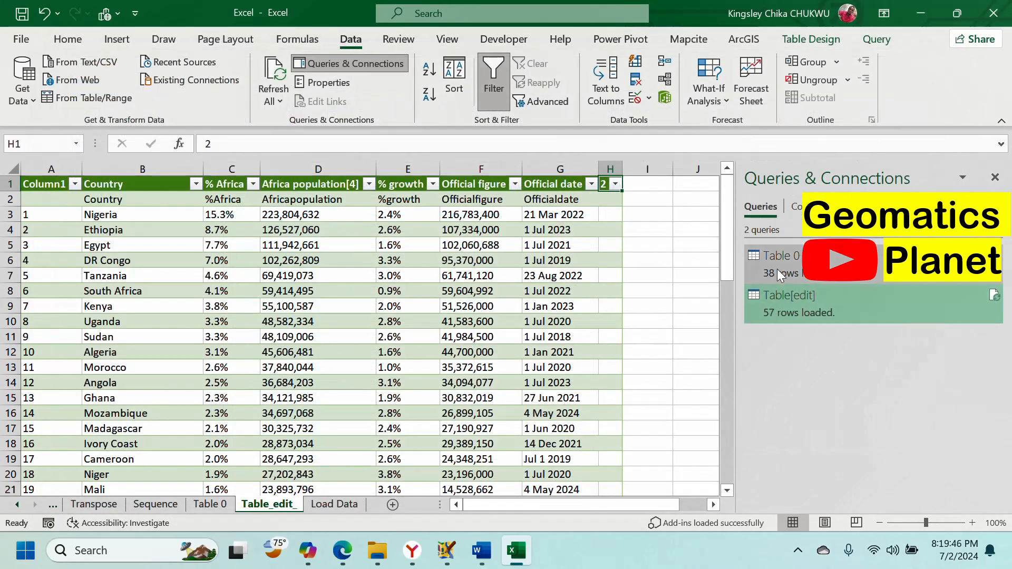
left_click(794, 207)
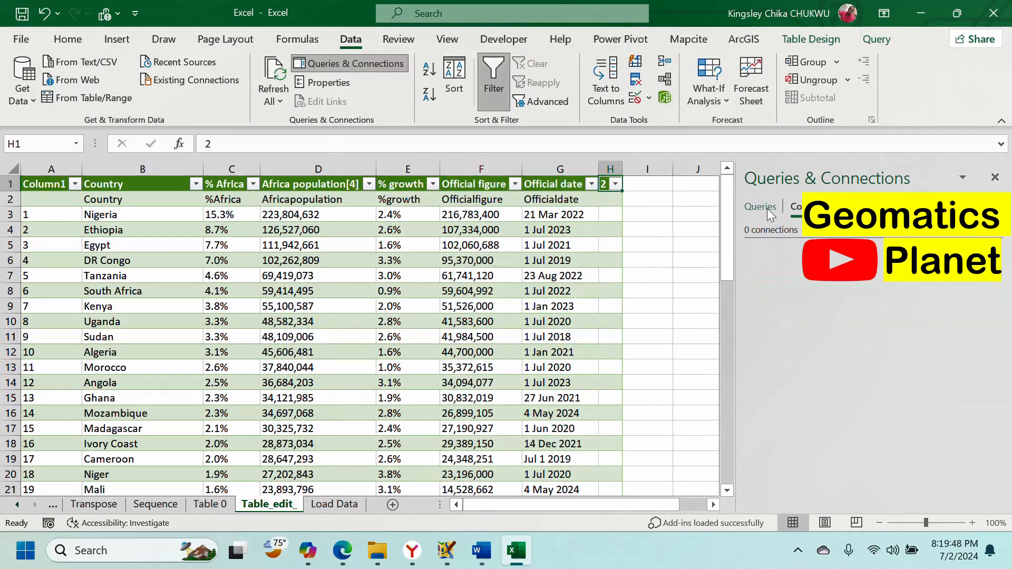
left_click(767, 208)
left_click(790, 256)
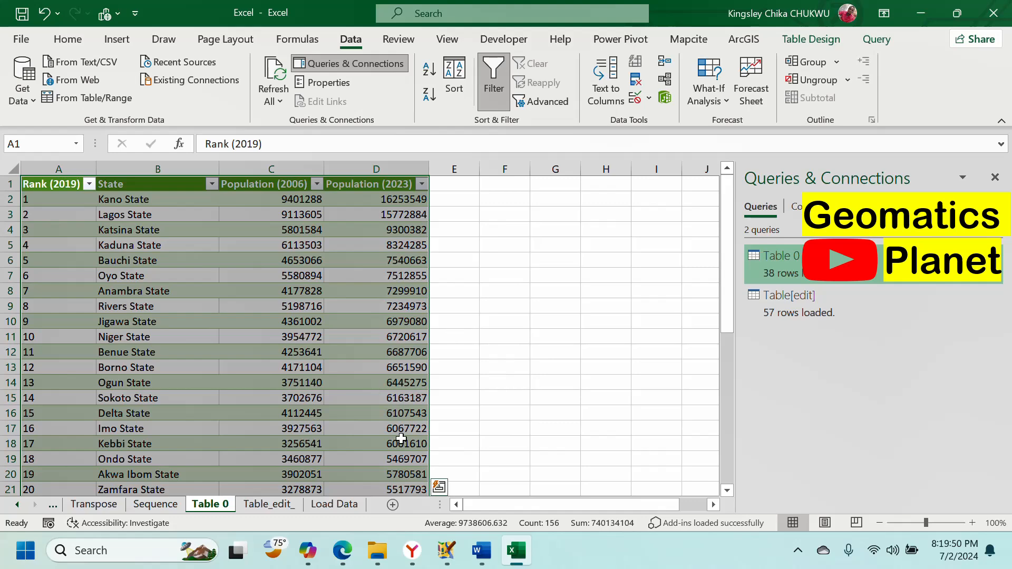
scroll(401, 438, "down", 4)
scroll(400, 438, "up", 4)
right_click(797, 265)
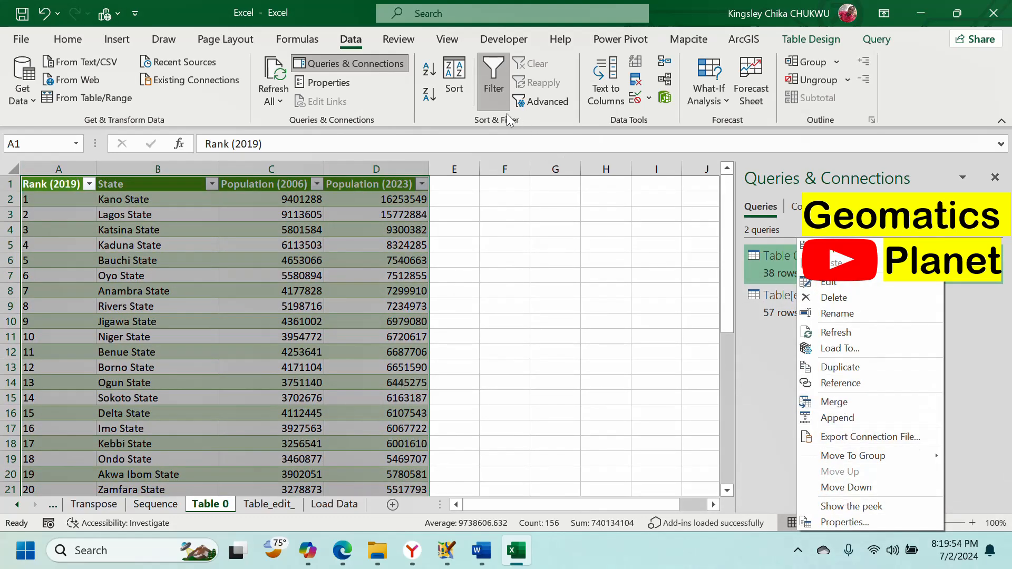
left_click(440, 115)
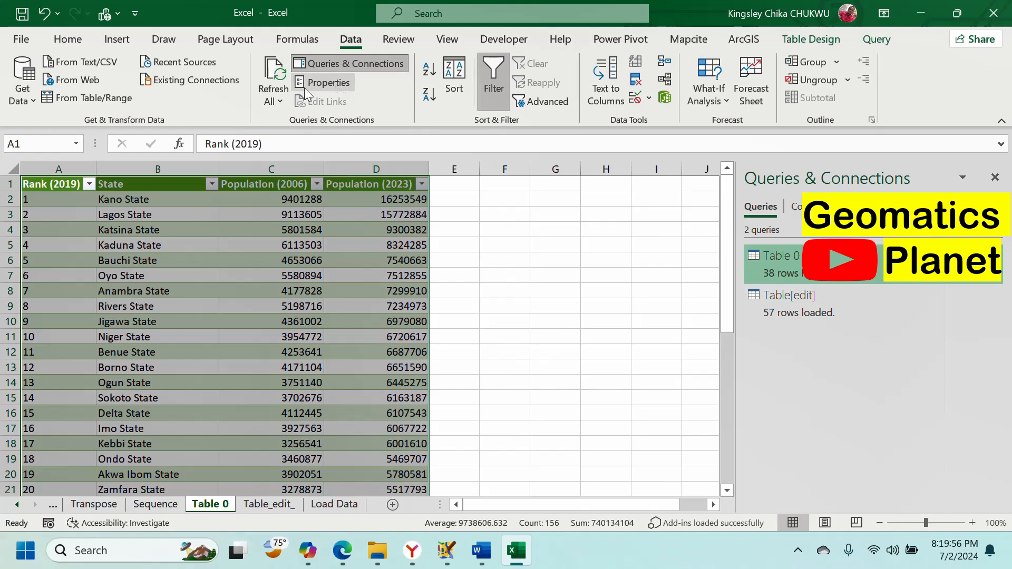
Step: Review the Nigerian table's data range and query refresh properties, then close them and toggle the Queries pane
left_click(320, 85)
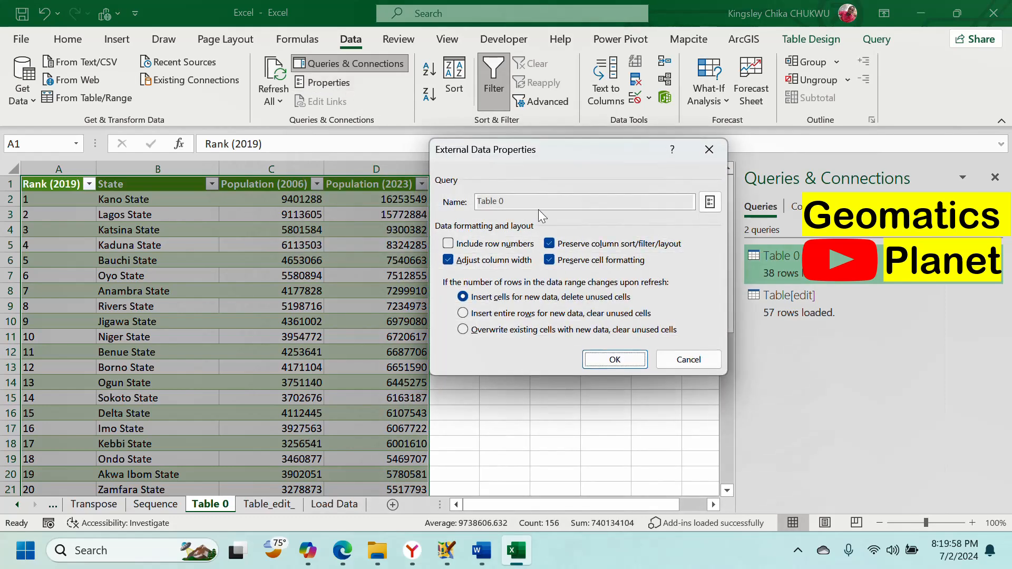
left_click(710, 202)
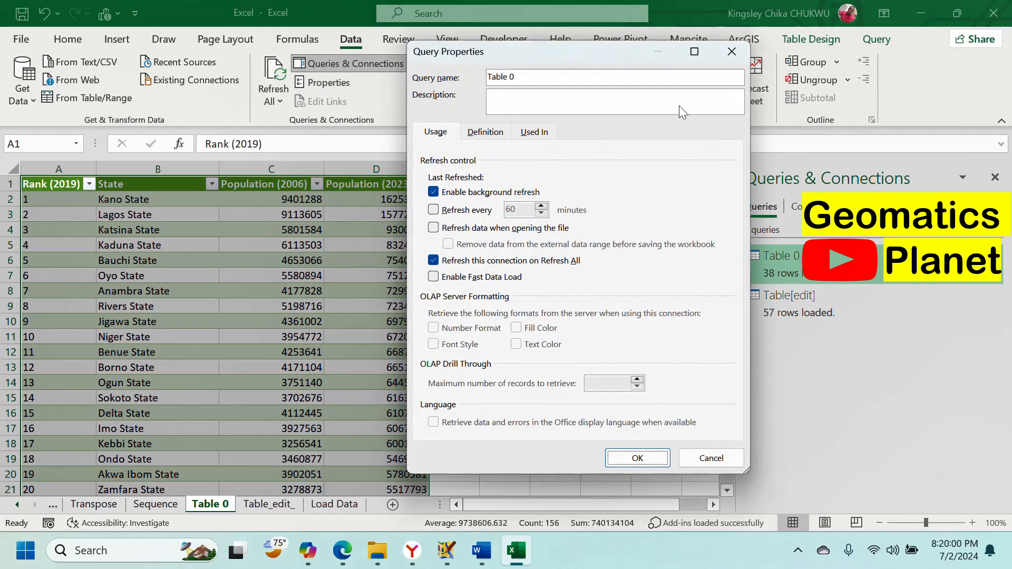
left_click(731, 51)
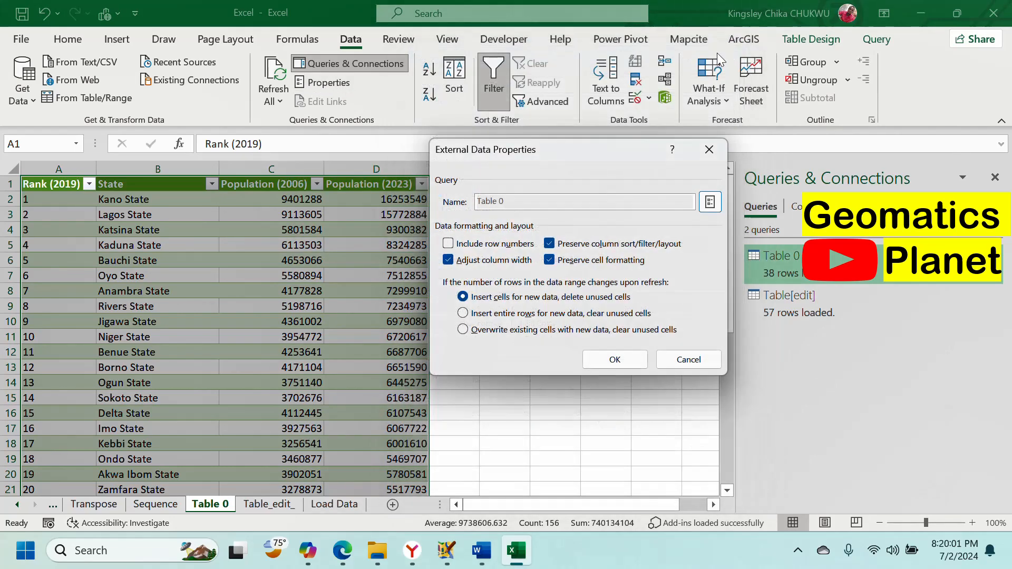
left_click(709, 150)
left_click(345, 64)
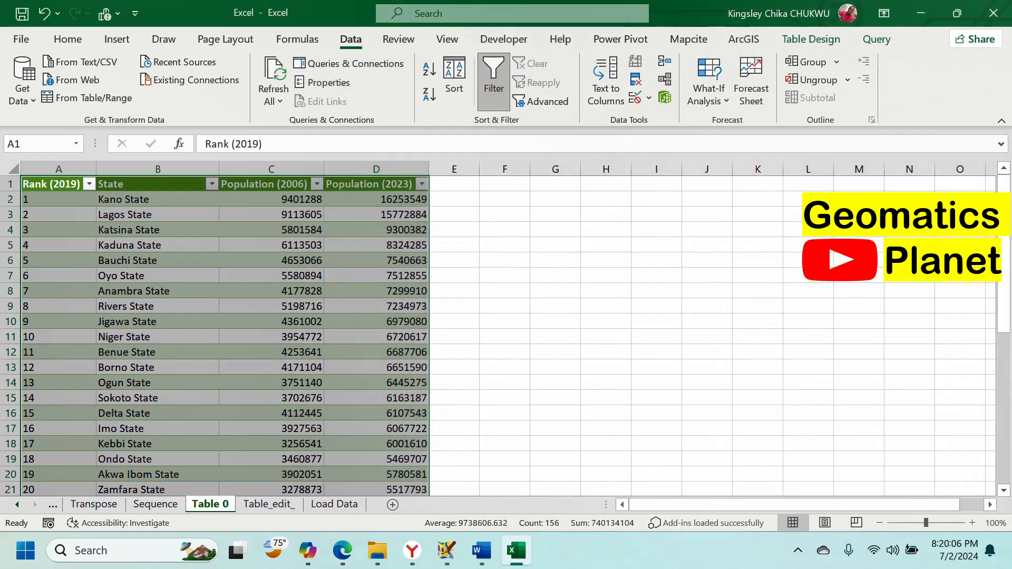
left_click(340, 68)
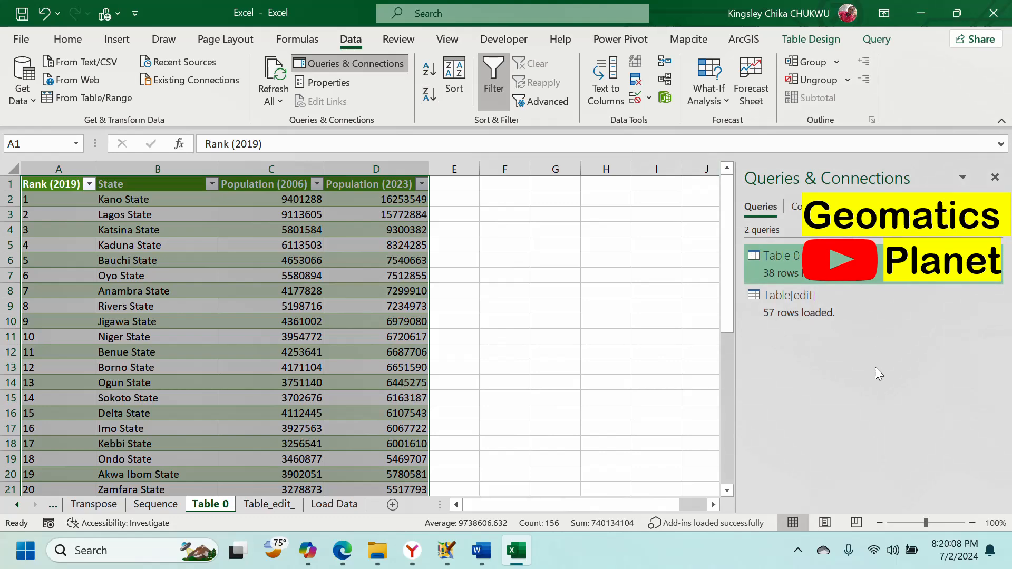
Step: Browse Existing Connections and its Tables tab without inserting anything, then return to the Table_edit_ sheet
left_click(277, 102)
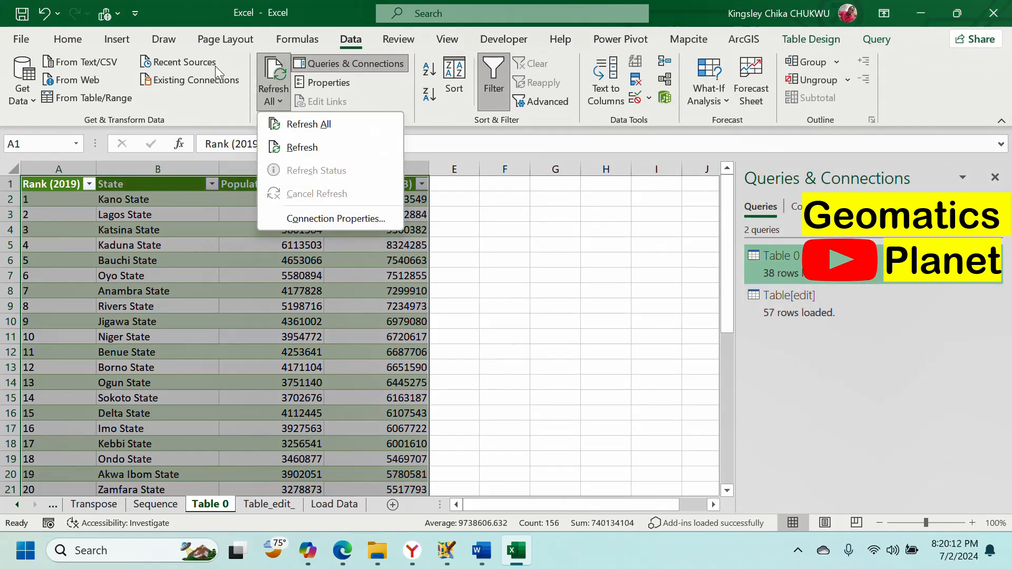
left_click(219, 82)
left_click(222, 80)
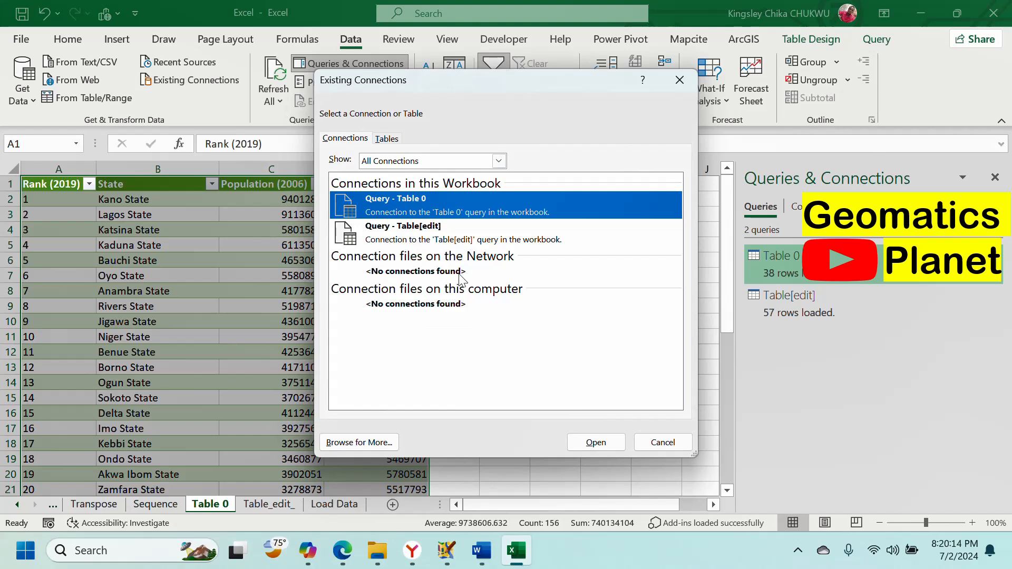
left_click(498, 161)
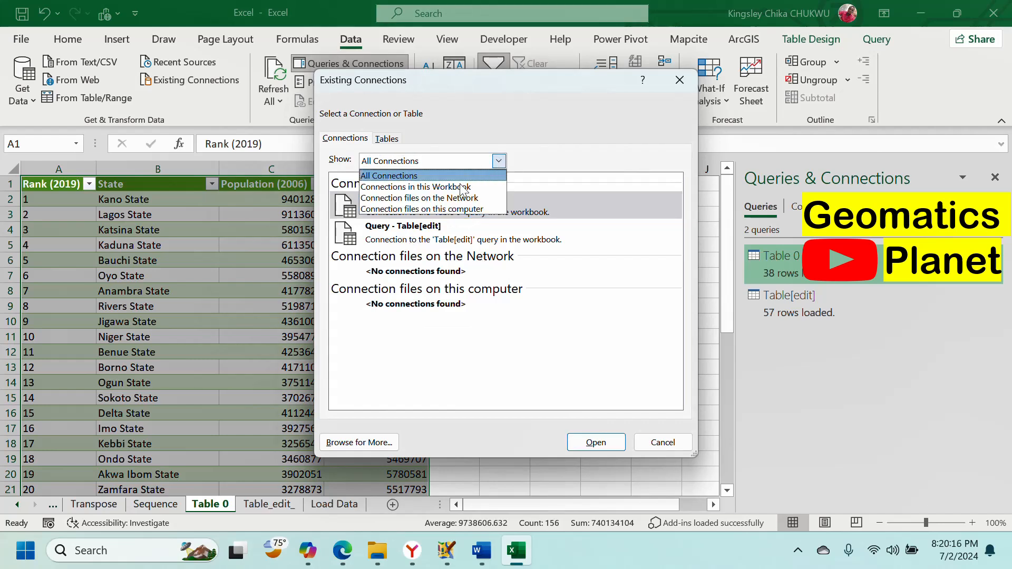
left_click(502, 337)
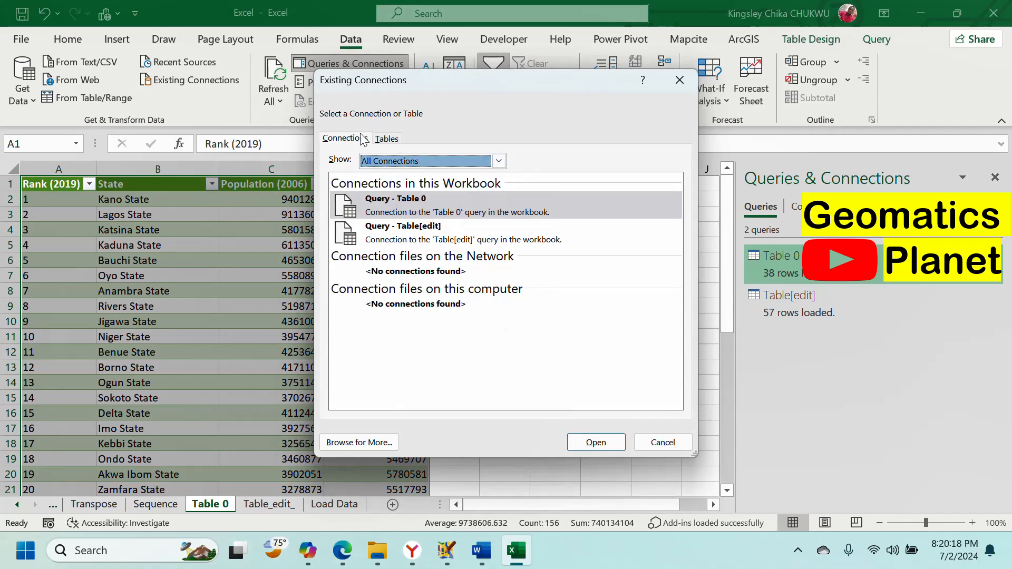
left_click(387, 138)
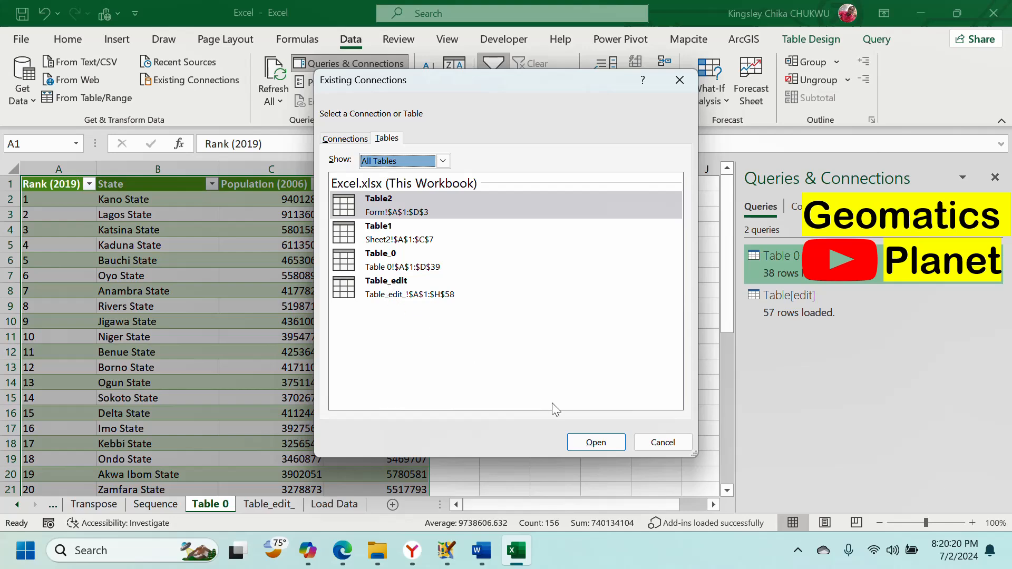
left_click(461, 299)
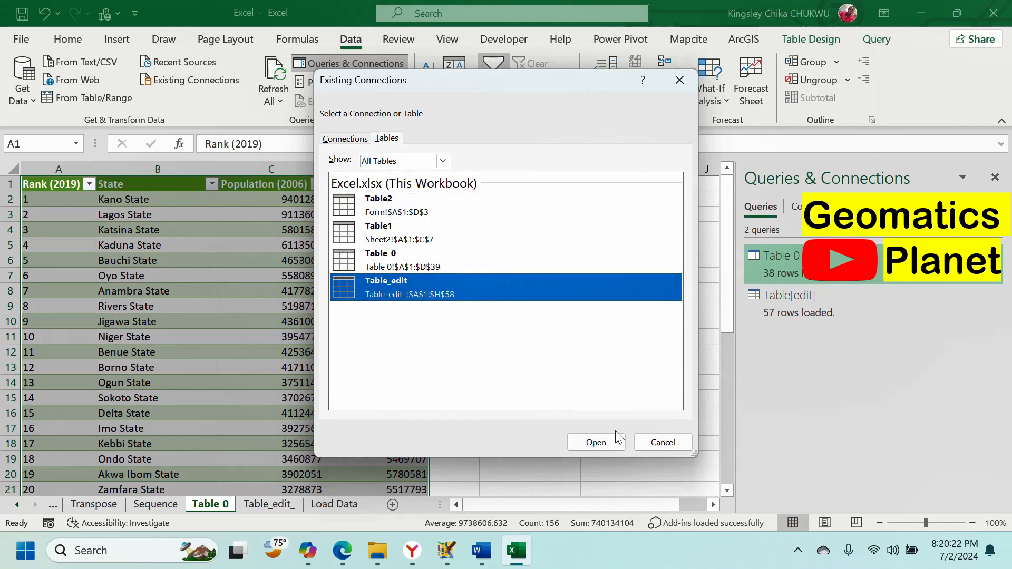
left_click(663, 442)
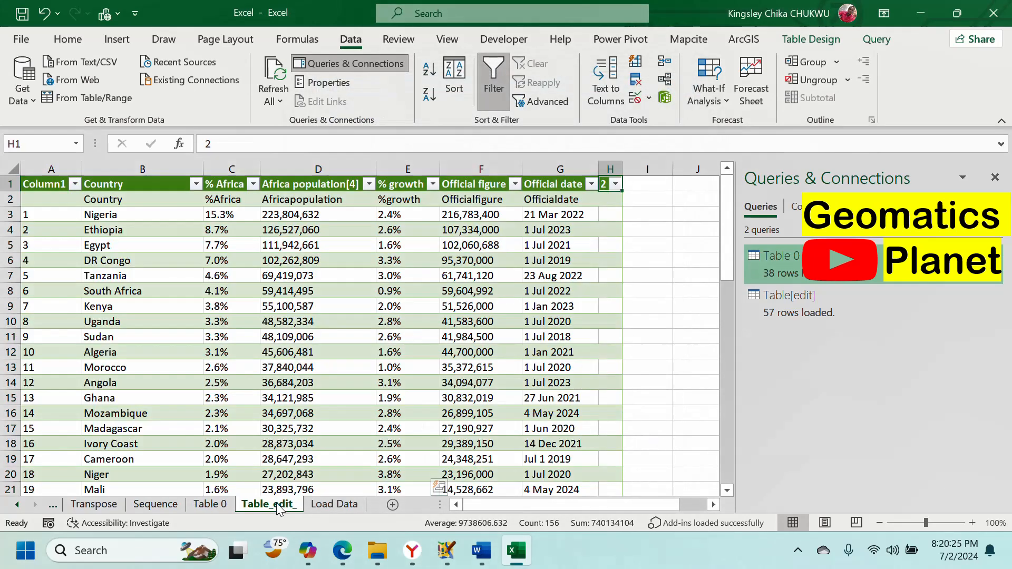
left_click(279, 505)
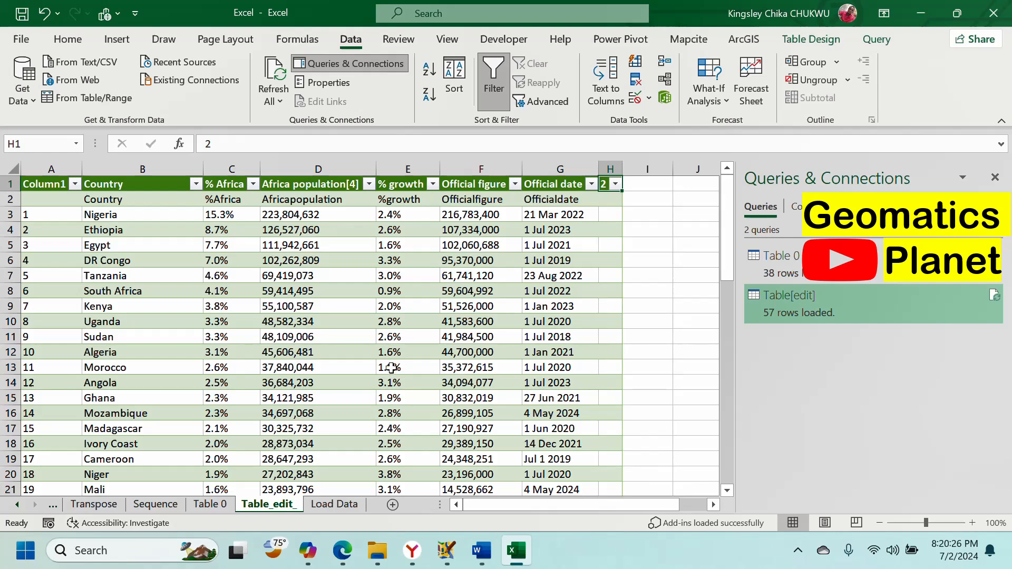